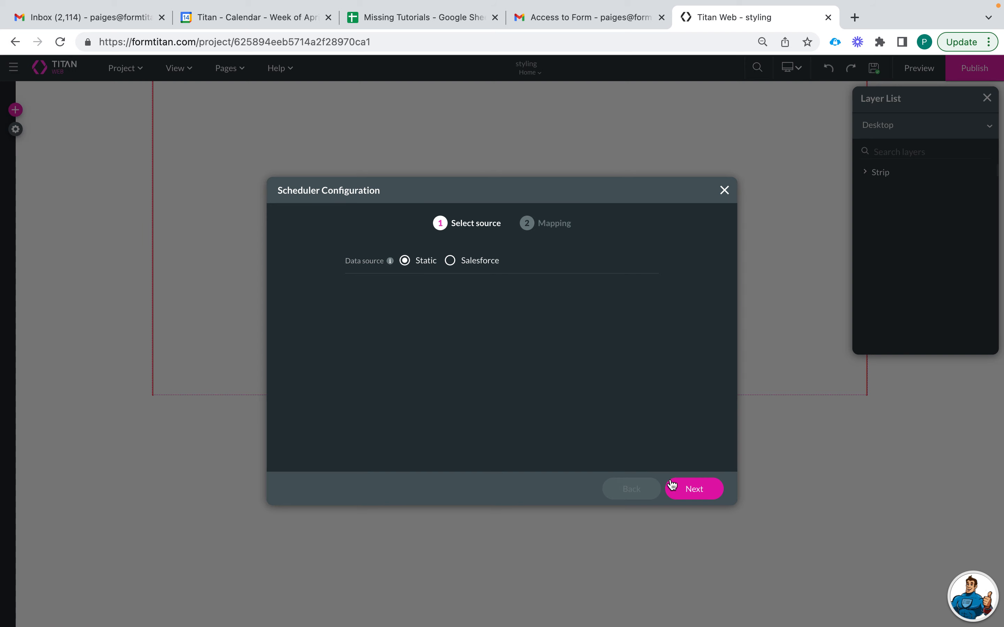
- Fill in User 1's name, the CSM heading, and a description offering help with data problems
{"action": "left_click", "coordinate": [413, 393]}
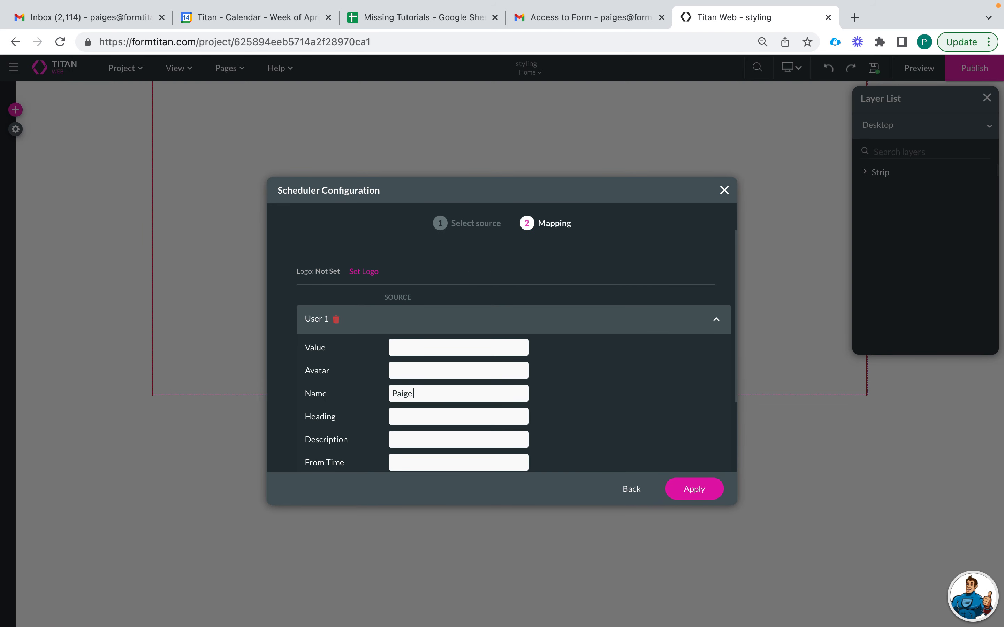
{"action": "left_click", "coordinate": [415, 418]}
{"action": "left_click", "coordinate": [395, 440]}
{"action": "type", "text": "Paige can help you with a"}
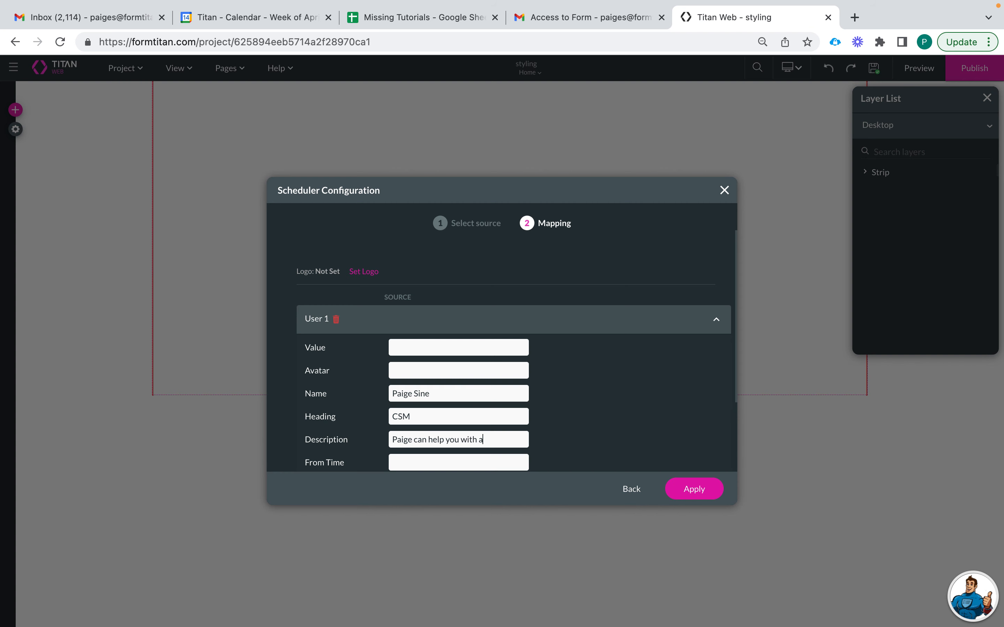
{"action": "type", "text": "ny data problem!"}
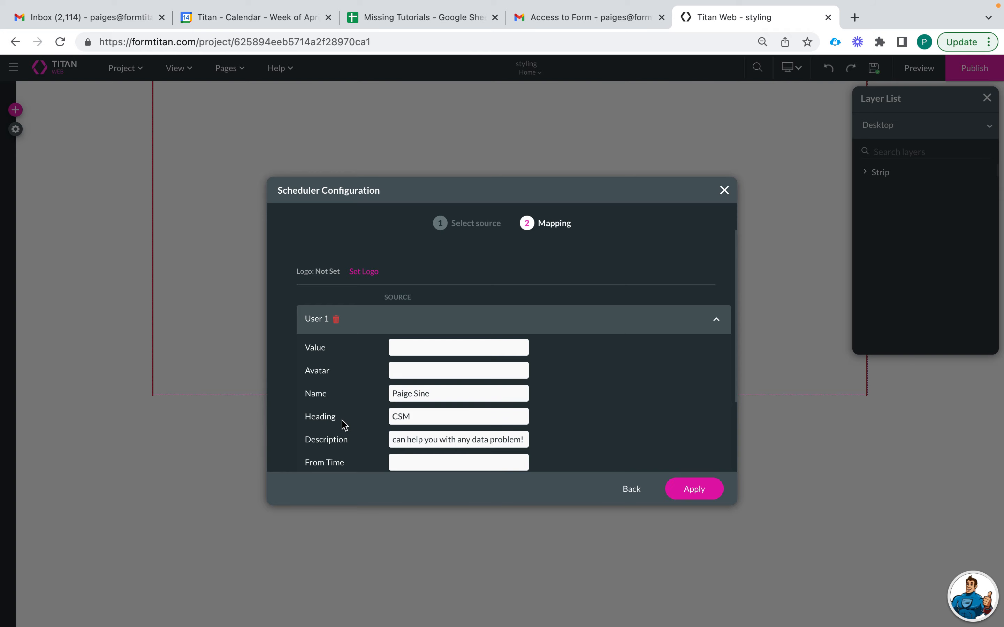
- Apply the Scheduler configuration and place the Scheduler near the top of the page
{"action": "scroll", "coordinate": [344, 425], "scroll_direction": "down", "scroll_amount": 1}
{"action": "left_click", "coordinate": [694, 490]}
{"action": "left_click_drag", "start_coordinate": [579, 309], "coordinate": [415, 233]}
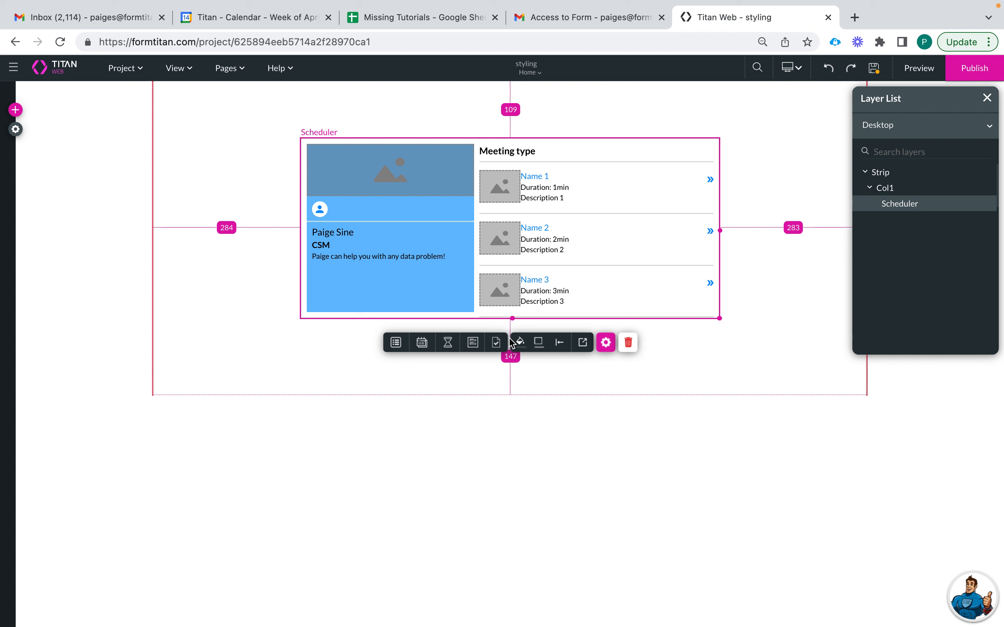
{"action": "left_click", "coordinate": [583, 348]}
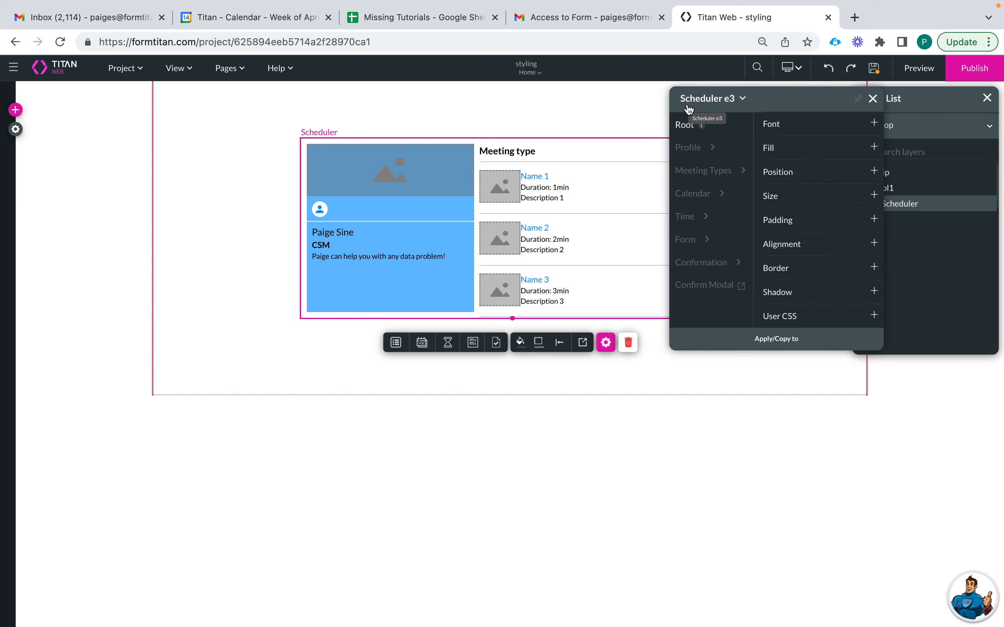
{"action": "left_click", "coordinate": [873, 99]}
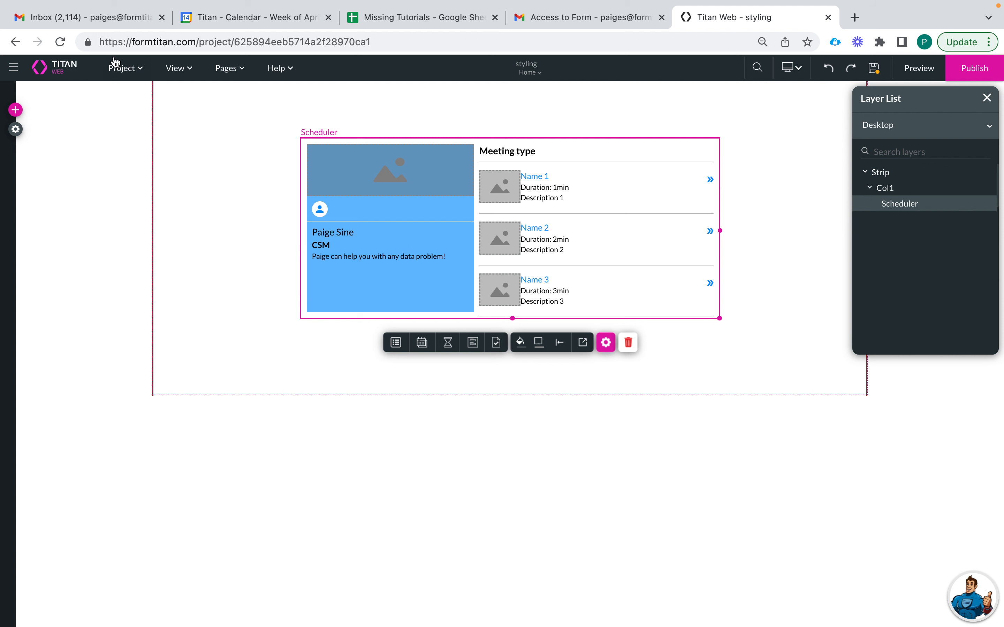
- Open Customize Styles via Project > Style > Configure, move the Scheduler left, and show its Root Fill
{"action": "left_click", "coordinate": [127, 70]}
{"action": "mouse_move", "coordinate": [133, 194]}
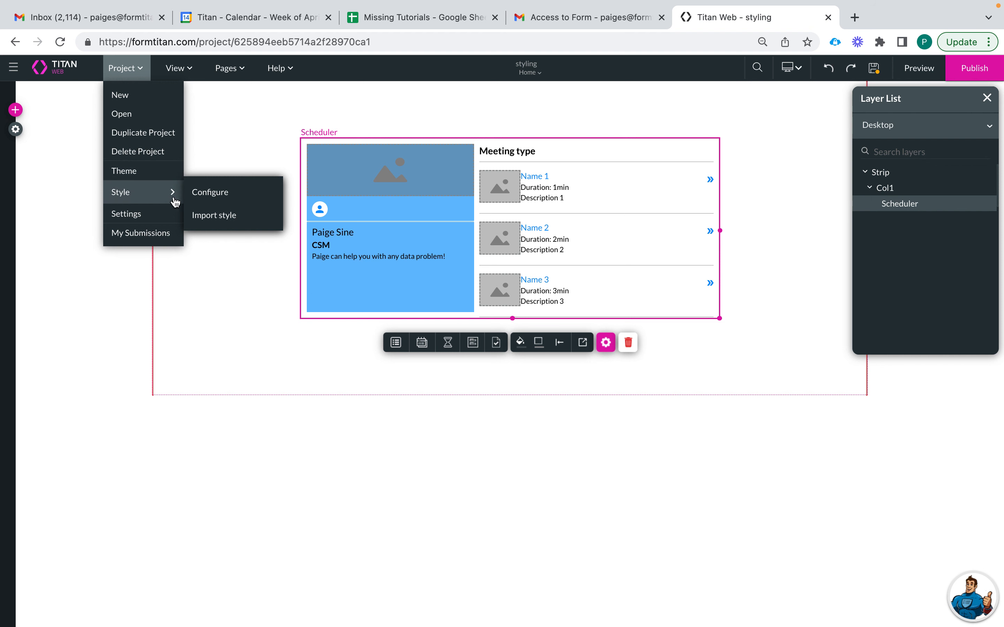
{"action": "left_click", "coordinate": [210, 197]}
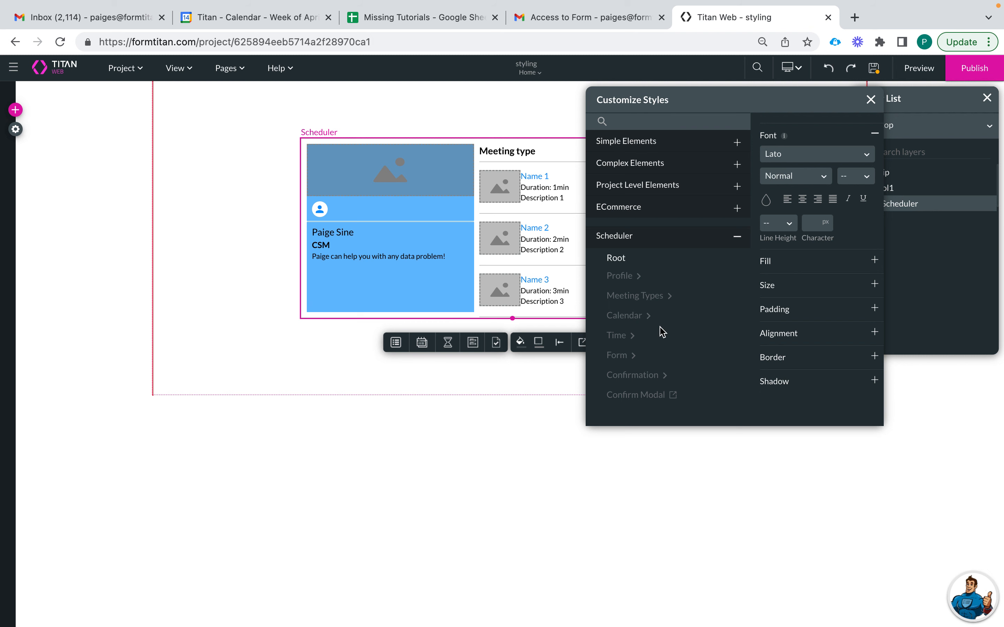
{"action": "left_click_drag", "start_coordinate": [542, 152], "coordinate": [392, 145]}
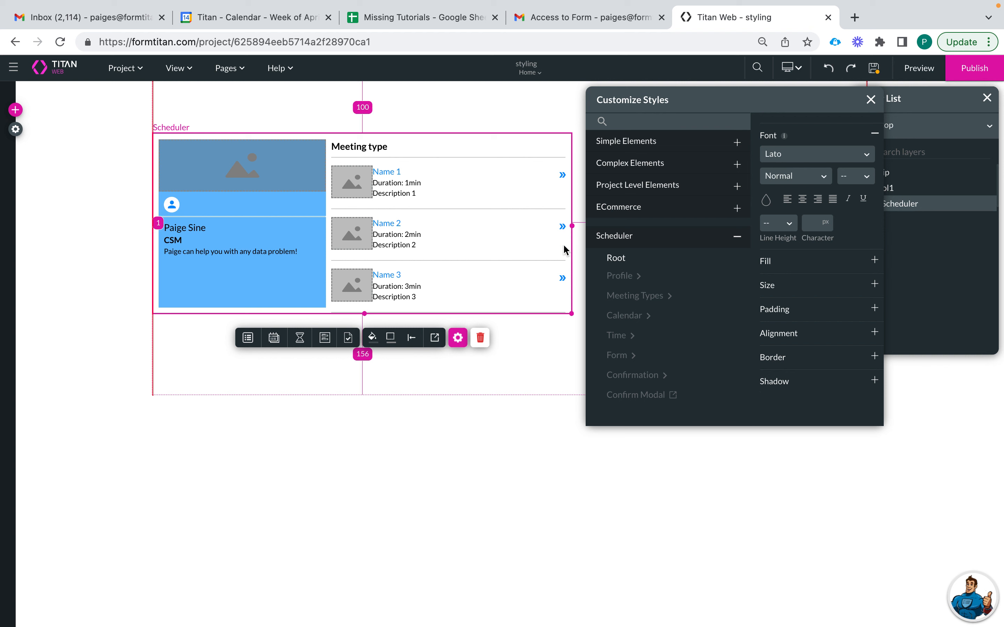
{"action": "left_click", "coordinate": [772, 262]}
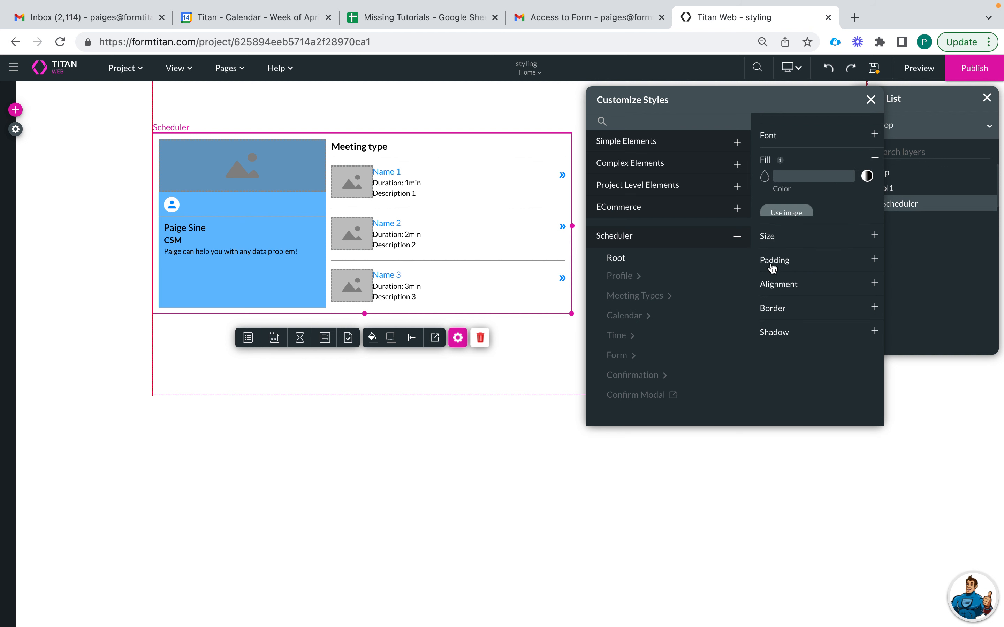
- Try a dark red fill, then settle on light grey #D1D1D1 for the Scheduler's background
{"action": "left_click", "coordinate": [765, 176]}
{"action": "left_click", "coordinate": [805, 210]}
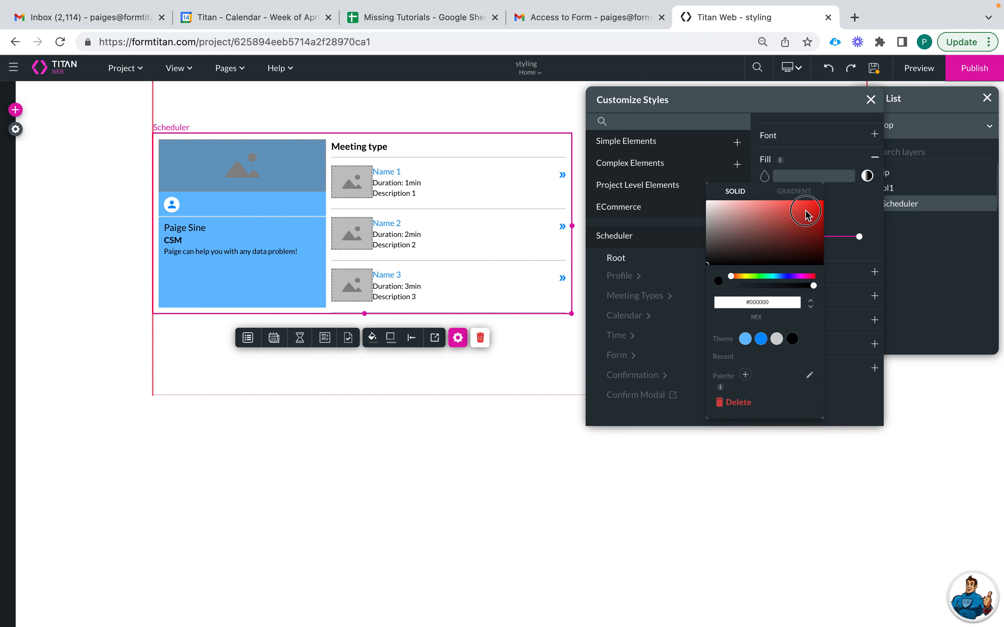
{"action": "left_click", "coordinate": [788, 237]}
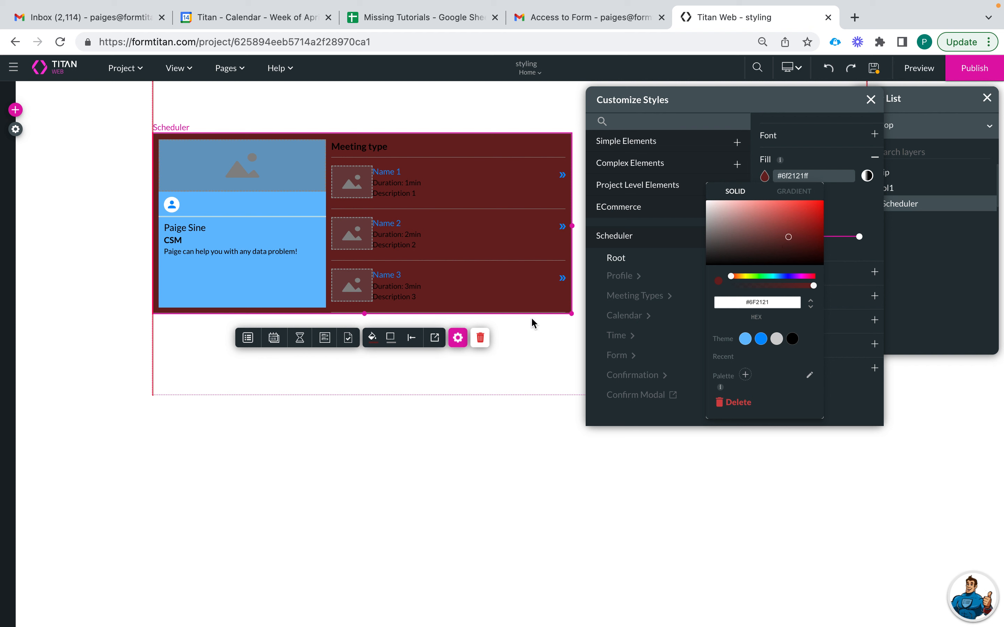
{"action": "left_click", "coordinate": [853, 224]}
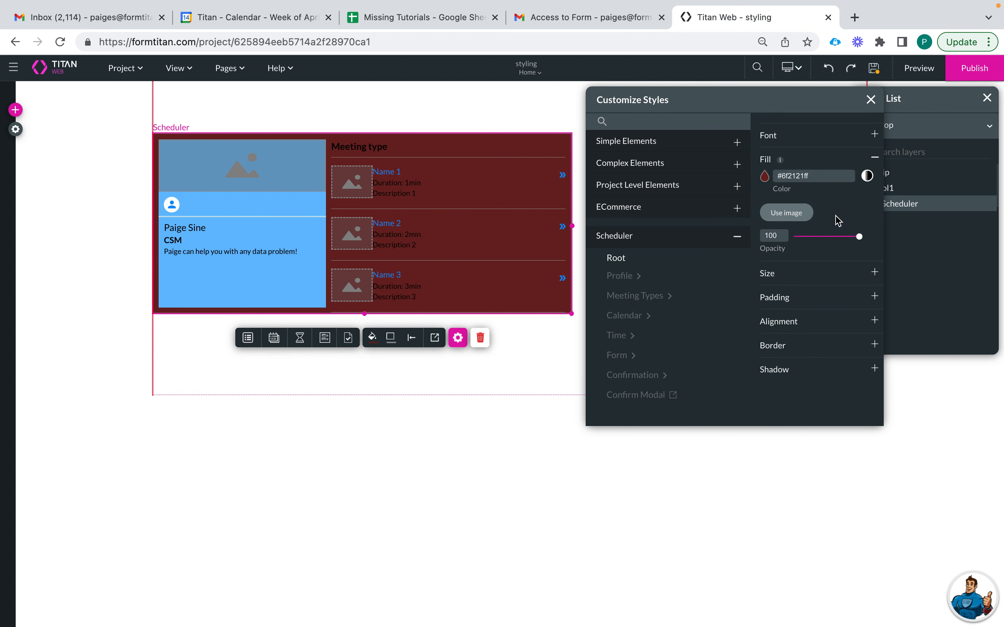
{"action": "left_click", "coordinate": [765, 176]}
{"action": "left_click", "coordinate": [776, 340]}
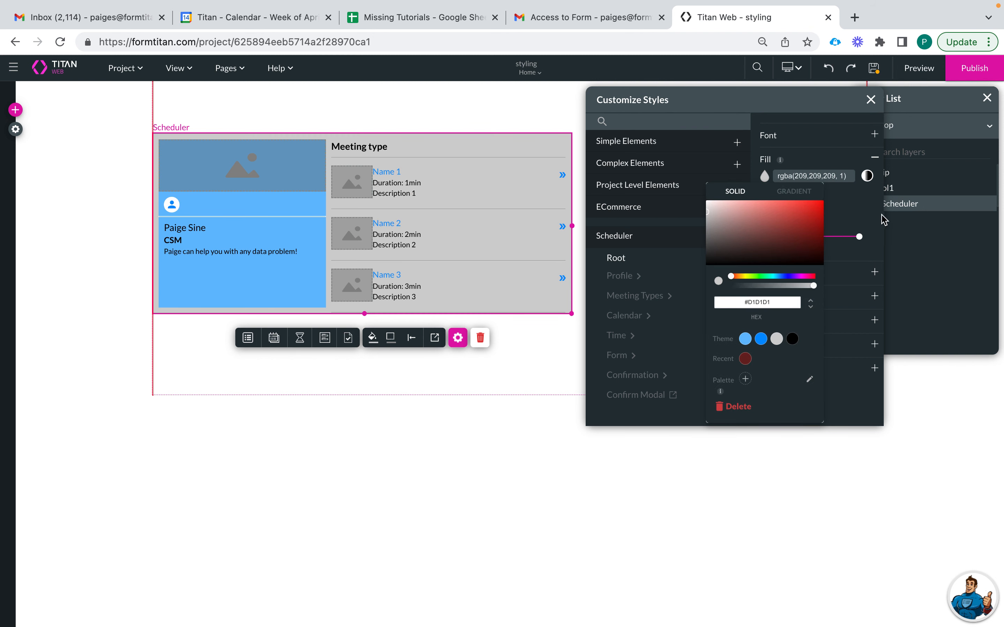
{"action": "left_click", "coordinate": [870, 225]}
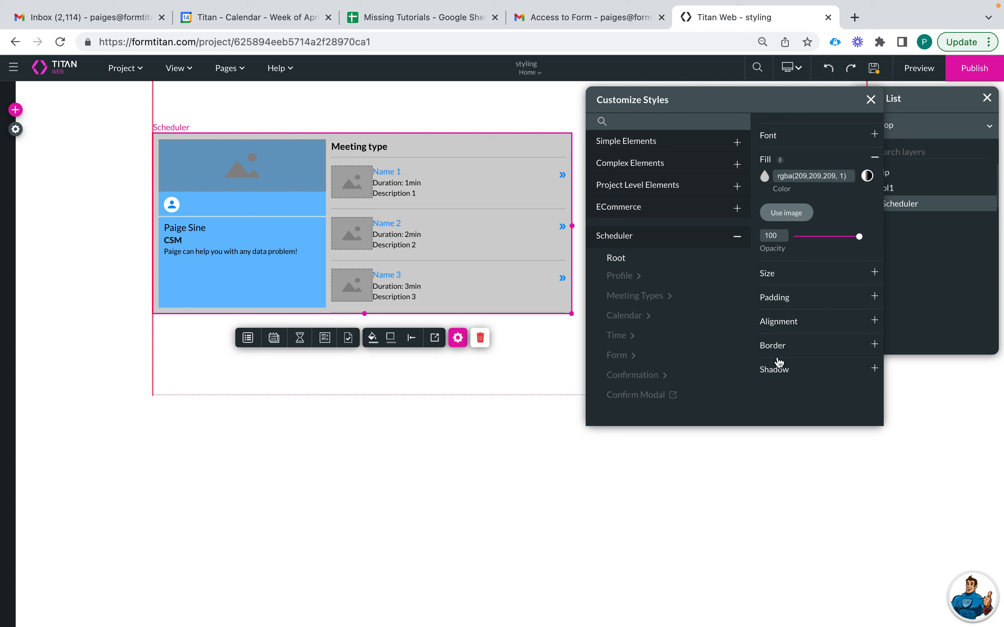
{"action": "left_click", "coordinate": [774, 141]}
{"action": "left_click", "coordinate": [799, 154]}
- Try Heebo, then settle on Eczar as the Scheduler's root font
{"action": "left_click", "coordinate": [799, 209]}
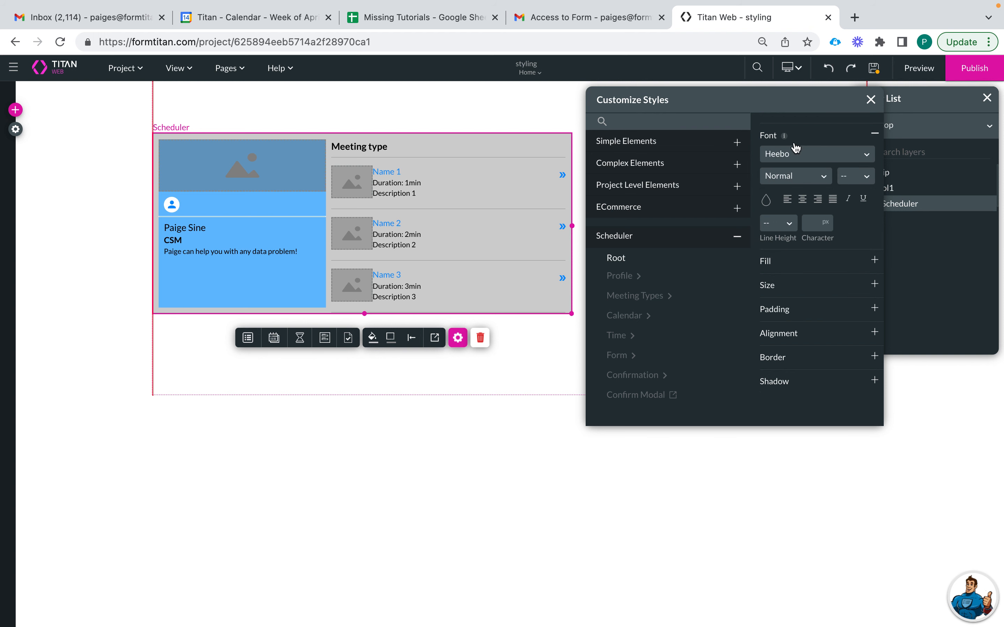
{"action": "left_click", "coordinate": [804, 158]}
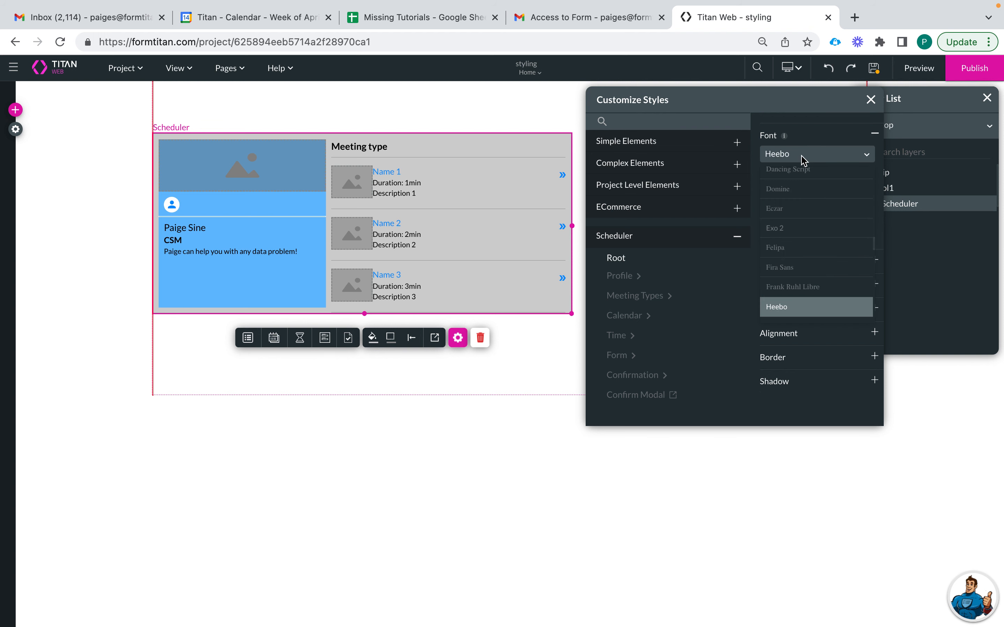
{"action": "left_click", "coordinate": [812, 205]}
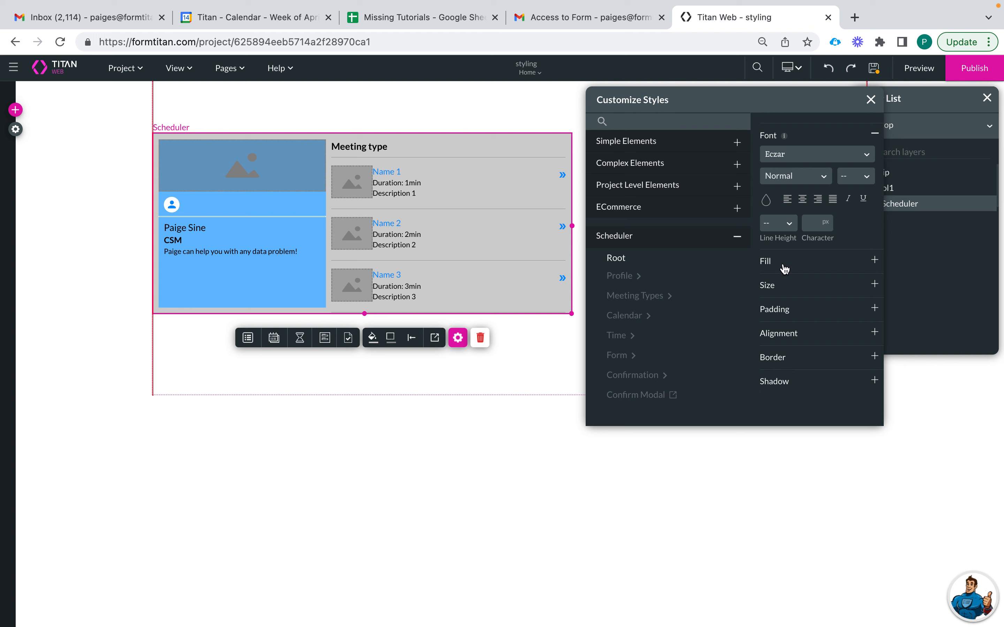
{"action": "left_click", "coordinate": [770, 140]}
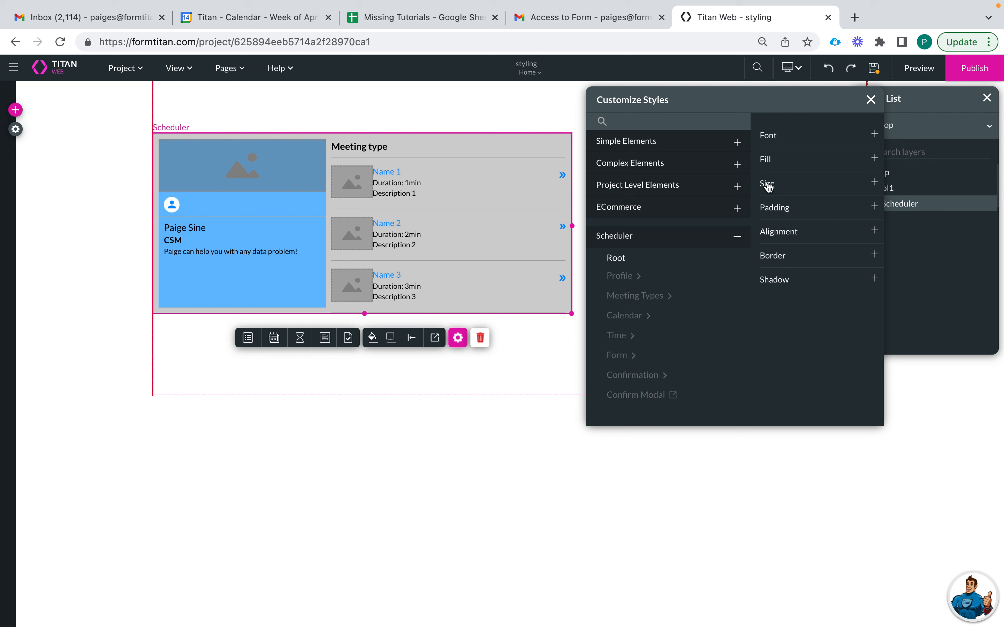
- Open the Scheduler's Size settings and experiment with editing its width value
{"action": "left_click", "coordinate": [767, 160]}
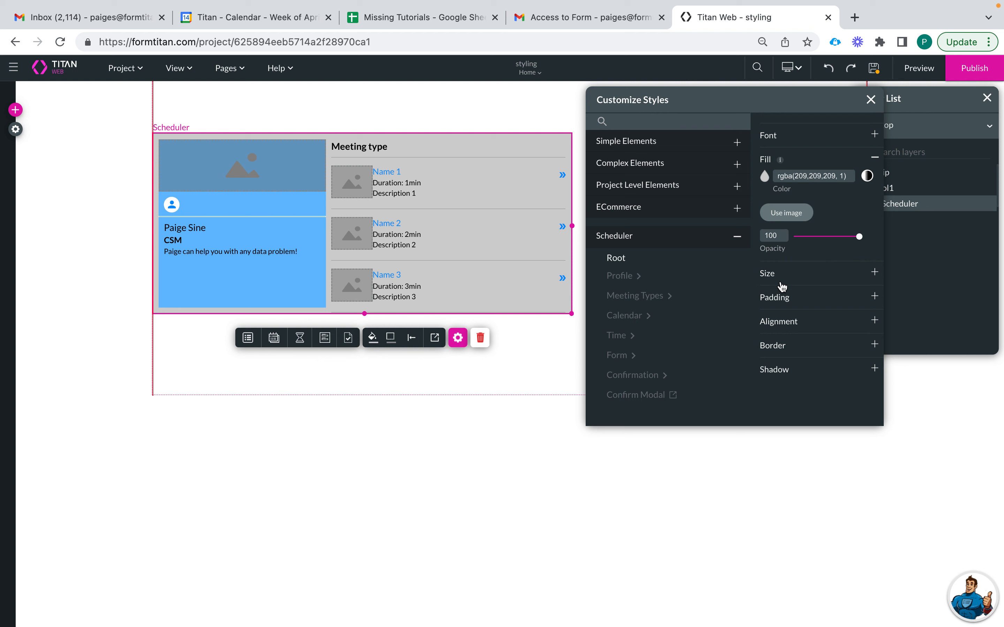
{"action": "left_click", "coordinate": [776, 279]}
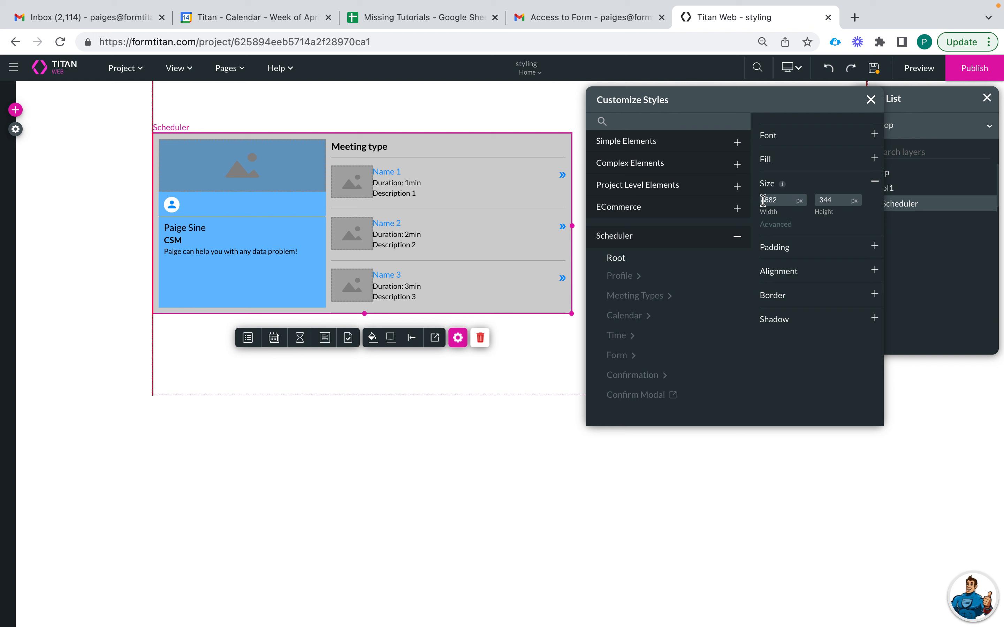
{"action": "left_click", "coordinate": [779, 201]}
{"action": "key", "text": "BackSpace"}
{"action": "key", "text": "BackSpace"}
{"action": "type", "text": "00"}
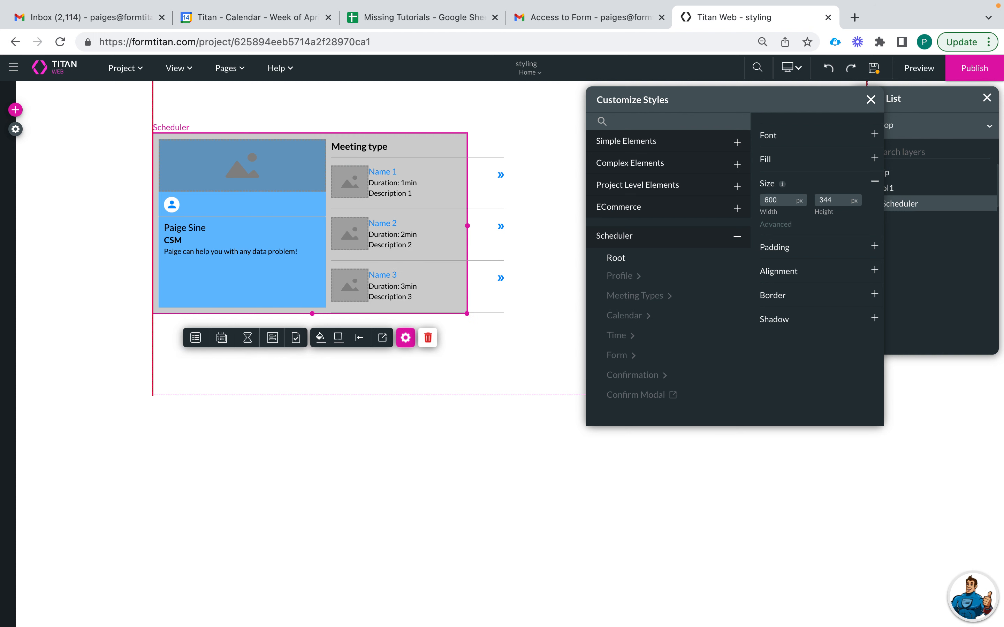
{"action": "key", "text": "BackSpace"}
{"action": "key", "text": "BackSpace"}
{"action": "key", "text": "BackSpace"}
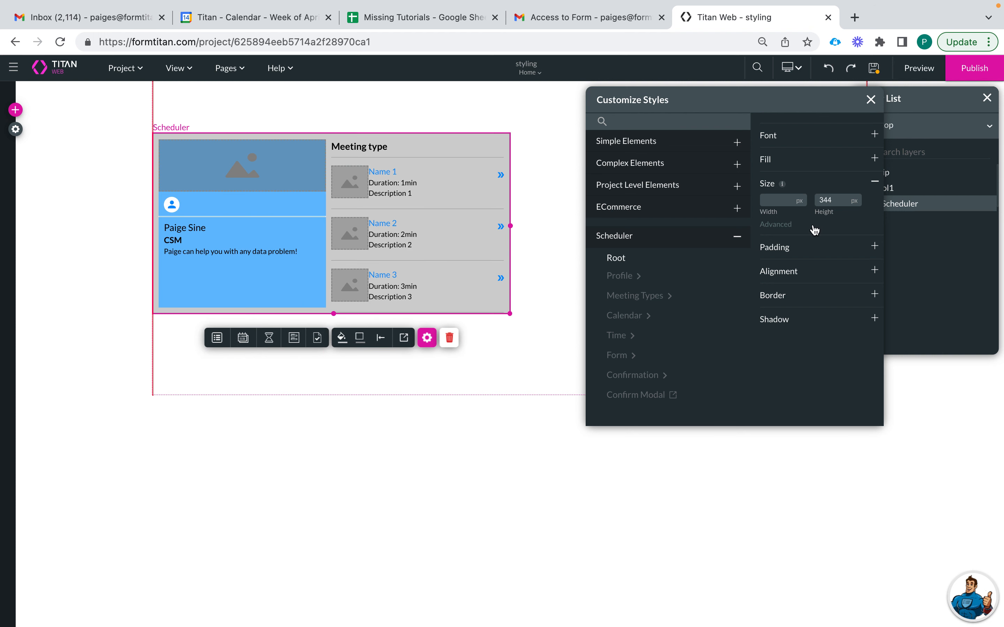
- Turn on auto-resize for height and width, and review the min/max height and width fields
{"action": "left_click", "coordinate": [815, 229]}
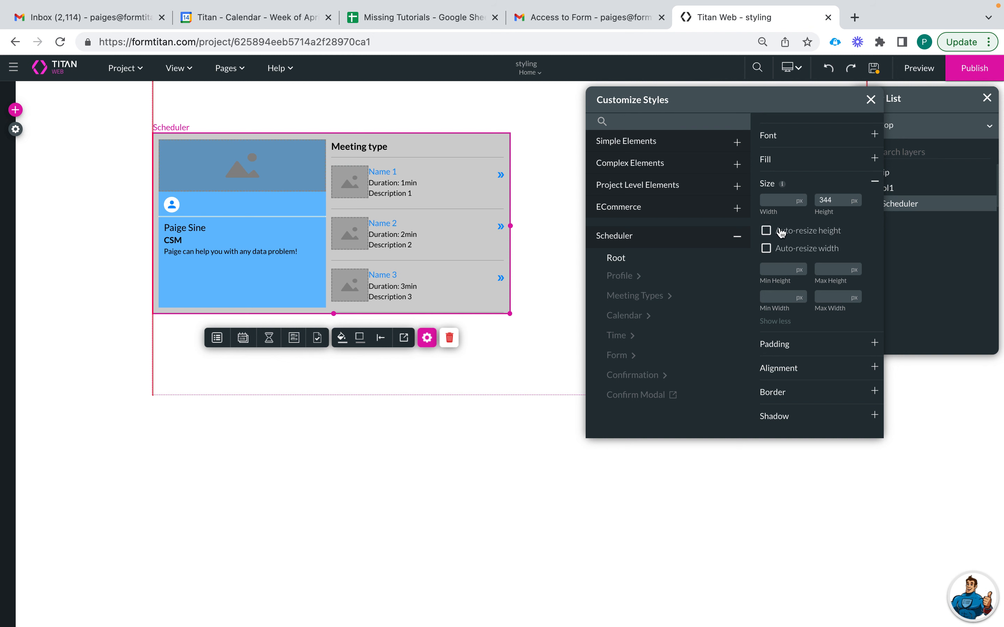
{"action": "left_click", "coordinate": [767, 248]}
{"action": "left_click", "coordinate": [766, 230]}
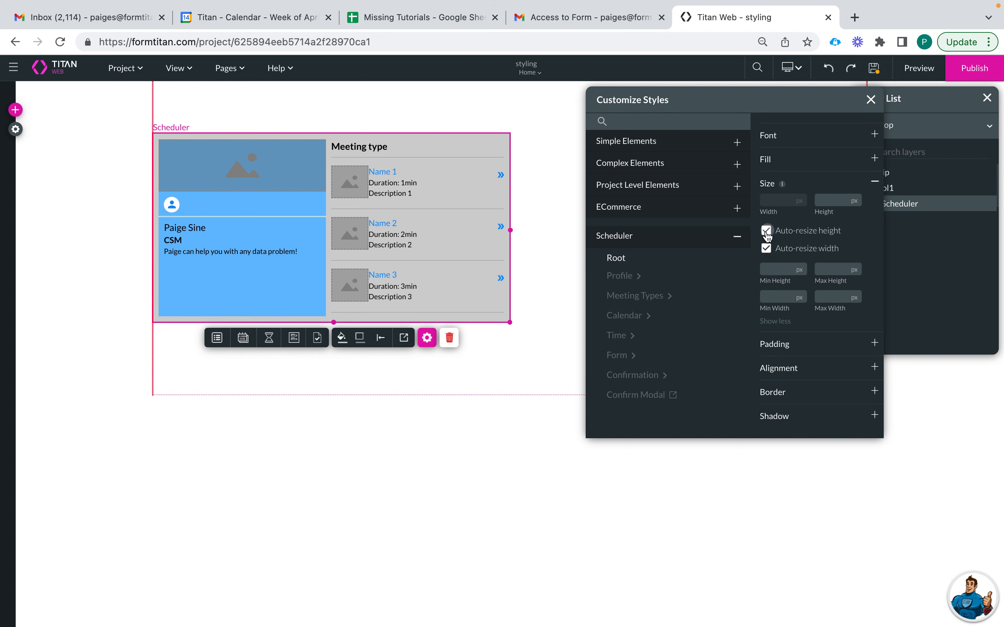
{"action": "left_click", "coordinate": [775, 272]}
{"action": "left_click", "coordinate": [832, 272]}
{"action": "left_click", "coordinate": [786, 300]}
{"action": "left_click", "coordinate": [833, 300]}
{"action": "left_click", "coordinate": [788, 345]}
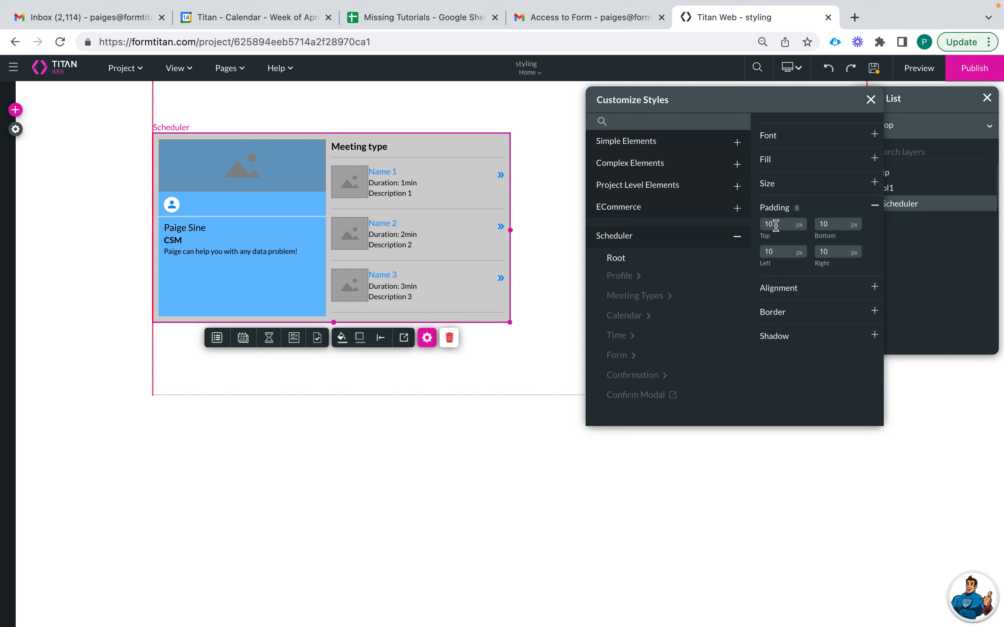
- Try top padding values of 20 px and 50 px, then set it back to 10 px
{"action": "left_click", "coordinate": [796, 231]}
{"action": "key", "text": "BackSpace"}
{"action": "key", "text": "BackSpace"}
{"action": "type", "text": "20"}
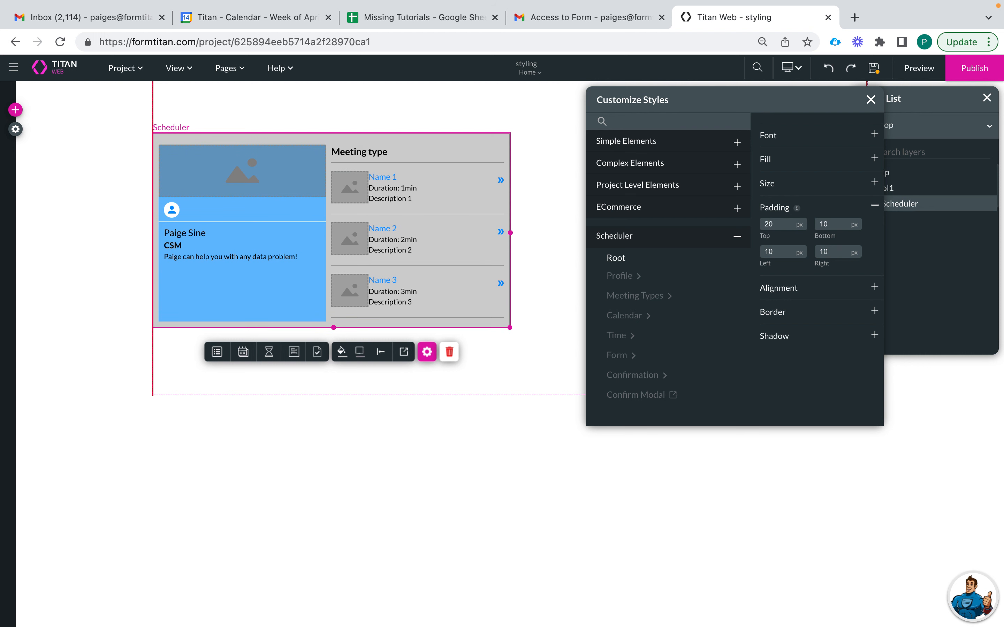
{"action": "key", "text": "BackSpace"}
{"action": "key", "text": "BackSpace"}
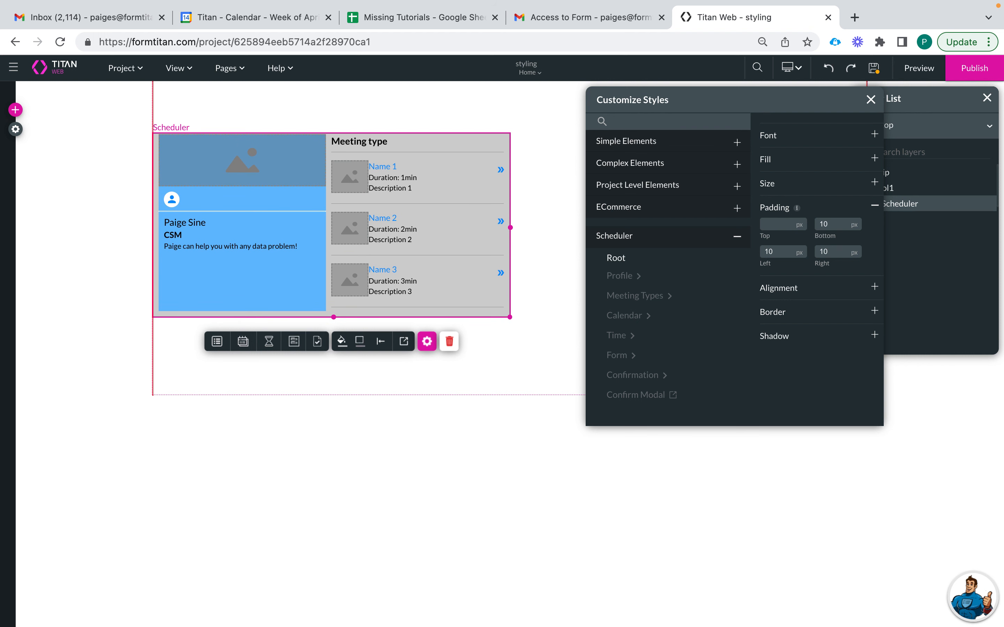
{"action": "type", "text": "50"}
{"action": "key", "text": "BackSpace"}
{"action": "key", "text": "BackSpace"}
{"action": "type", "text": "10"}
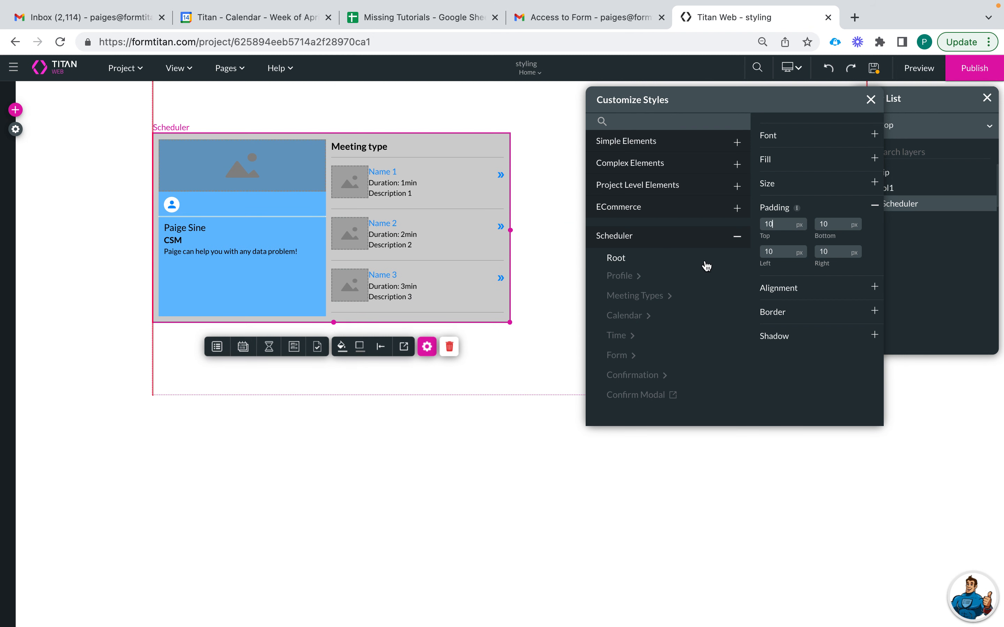
{"action": "left_click", "coordinate": [796, 291]}
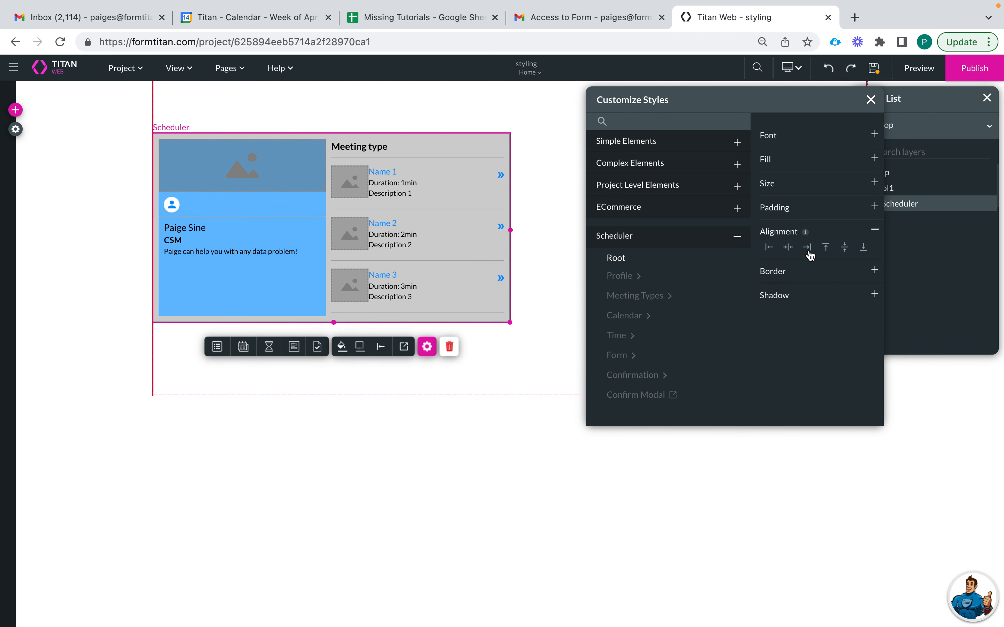
- Align the Scheduler to the left edge and centre it vertically
{"action": "left_click", "coordinate": [789, 248]}
{"action": "left_click", "coordinate": [827, 249]}
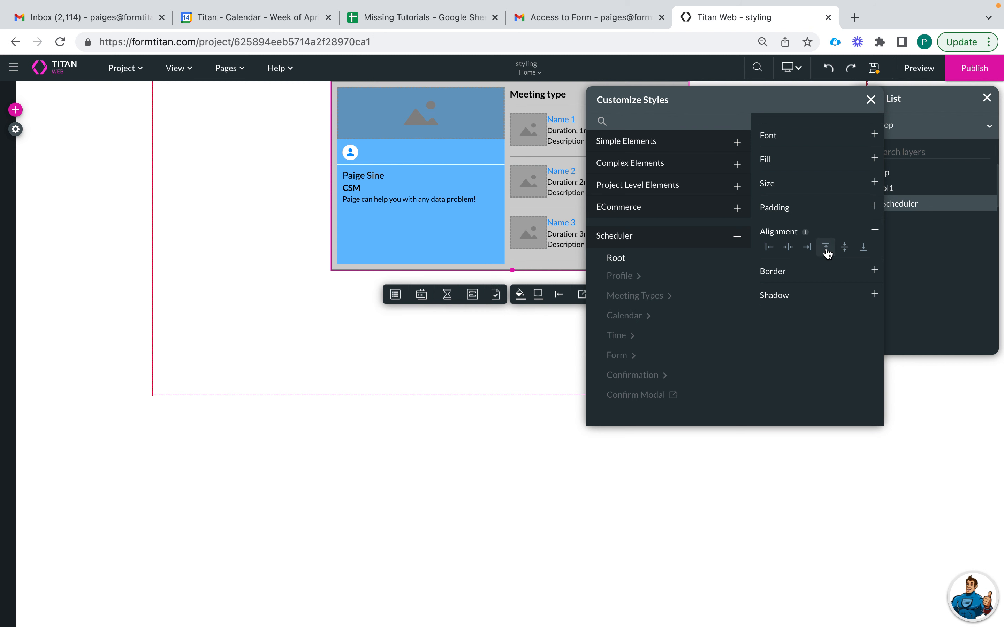
{"action": "left_click", "coordinate": [789, 248]}
{"action": "left_click", "coordinate": [769, 248]}
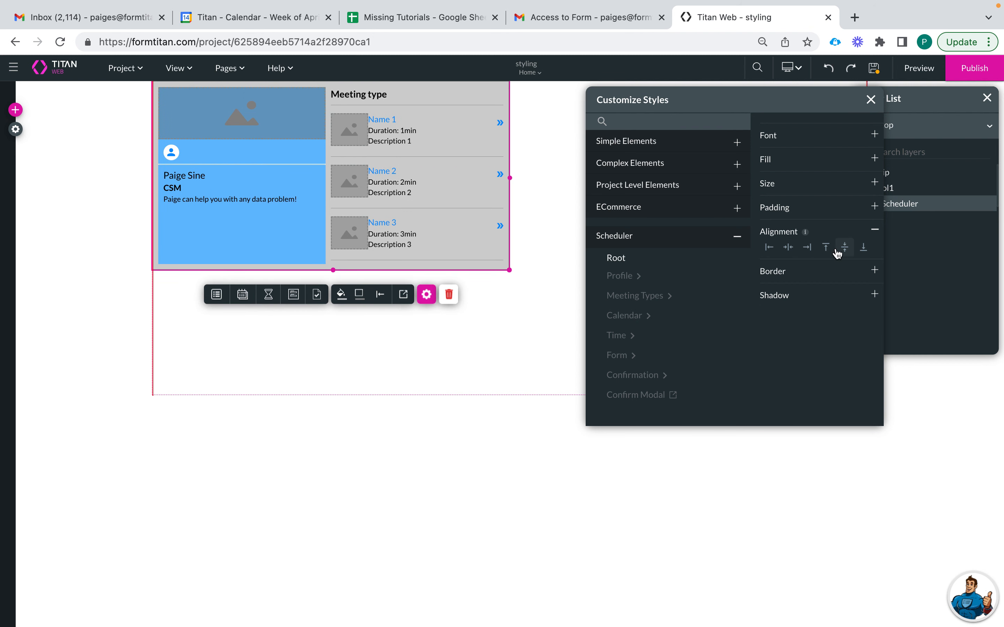
{"action": "left_click", "coordinate": [844, 249]}
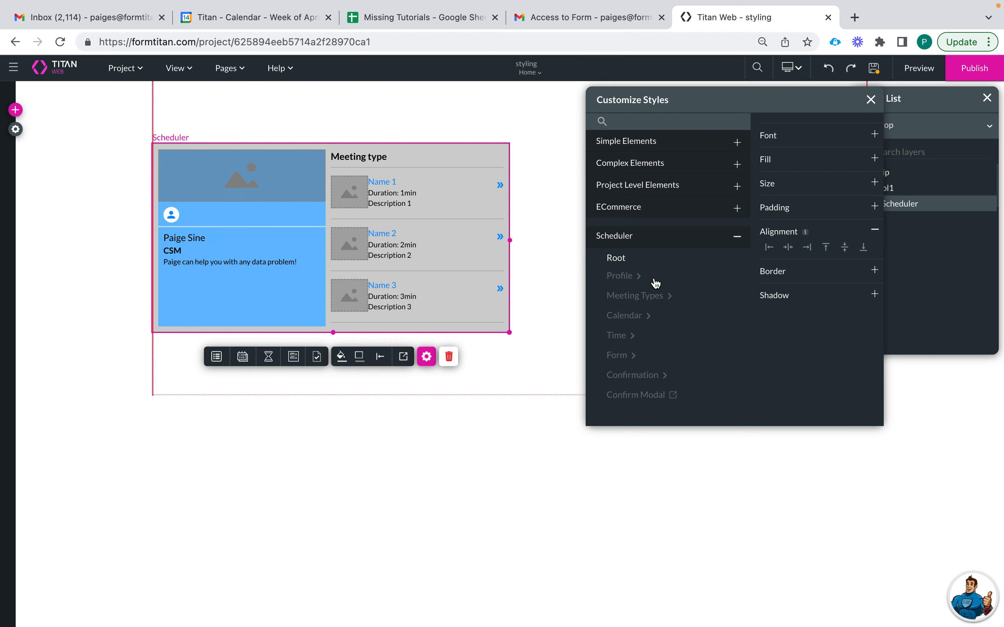
- Give the Scheduler a black border of weight 5 with corner radius 21
{"action": "left_click", "coordinate": [772, 271]}
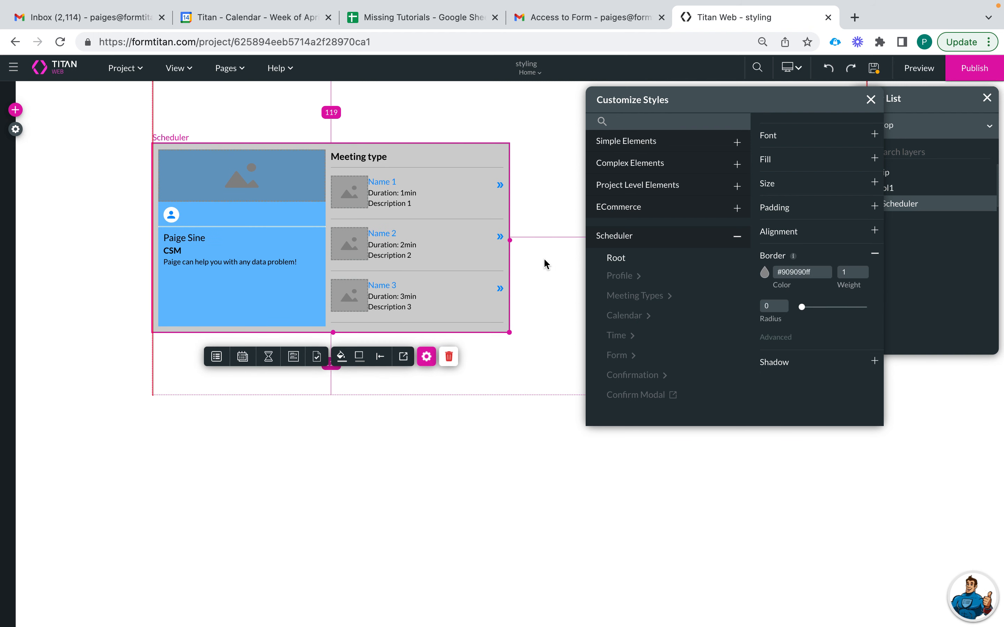
{"action": "mouse_move", "coordinate": [802, 308]}
{"action": "left_mouse_down"}
{"action": "mouse_move", "coordinate": [860, 315]}
{"action": "mouse_move", "coordinate": [806, 312]}
{"action": "mouse_move", "coordinate": [817, 308]}
{"action": "left_mouse_up"}
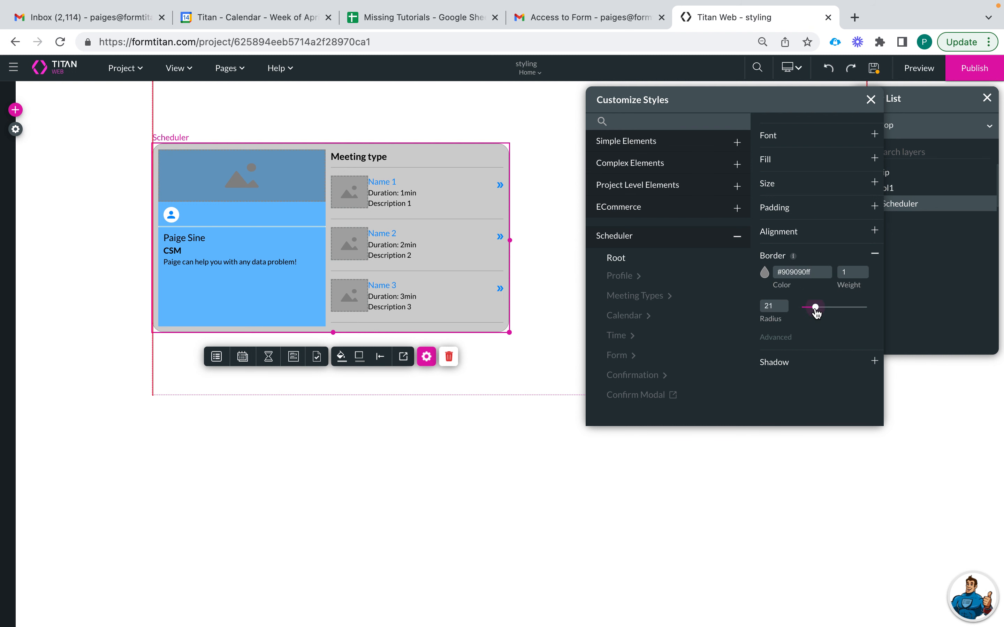
{"action": "double_click", "coordinate": [850, 272]}
{"action": "type", "text": "5"}
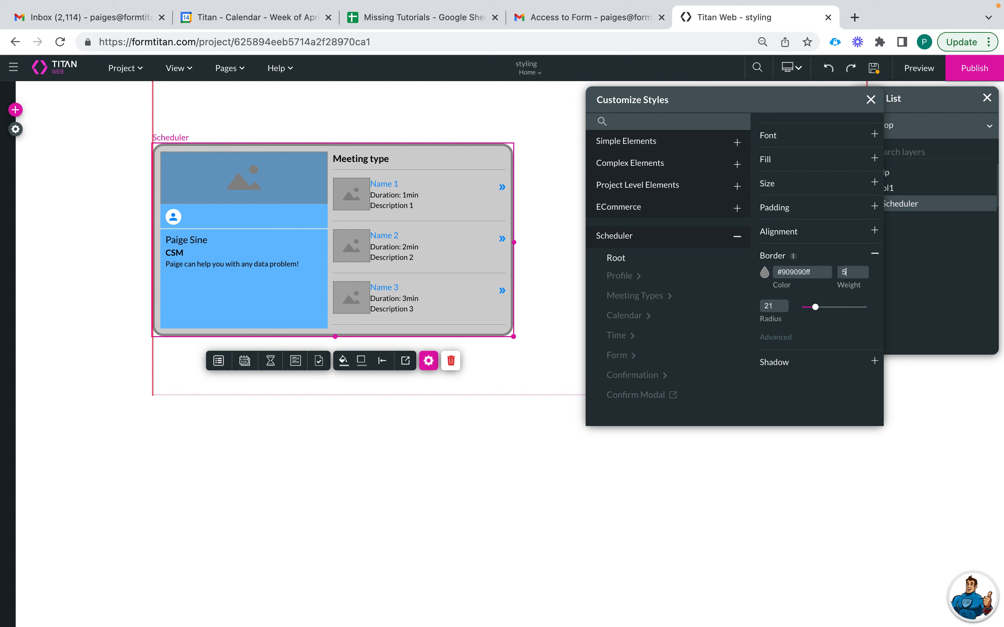
{"action": "left_click", "coordinate": [765, 272]}
{"action": "left_click", "coordinate": [792, 417]}
- Add an outer shadow to the Scheduler with X 5, Y 5 and blur 100
{"action": "left_click", "coordinate": [875, 361]}
{"action": "left_click", "coordinate": [790, 302]}
{"action": "double_click", "coordinate": [837, 296]}
{"action": "type", "text": "100"}
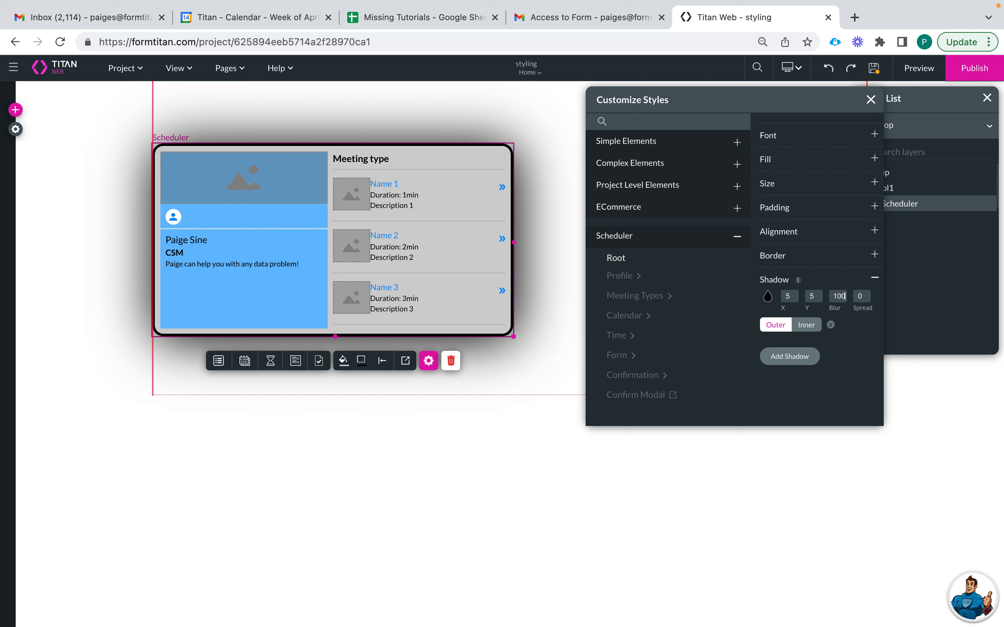
- Remove the shadow blur and set the shadow's X and Y offsets to 50
{"action": "key", "text": "BackSpace"}
{"action": "key", "text": "BackSpace"}
{"action": "key", "text": "BackSpace"}
{"action": "left_click", "coordinate": [865, 297]}
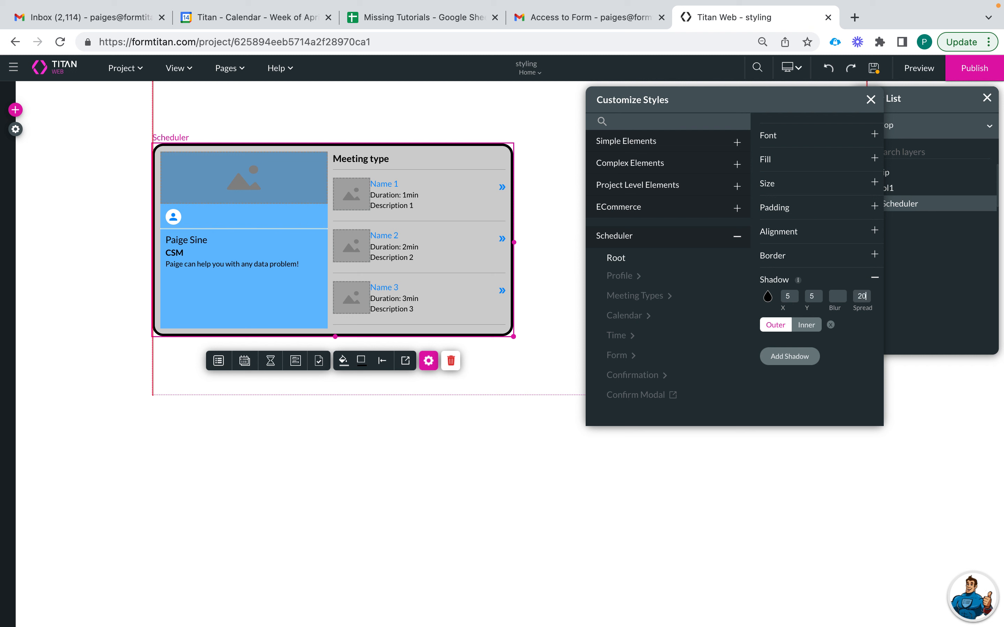
{"action": "left_click_drag", "start_coordinate": [791, 296], "coordinate": [772, 293]}
{"action": "type", "text": "50"}
{"action": "left_click_drag", "start_coordinate": [816, 297], "coordinate": [787, 296]}
{"action": "type", "text": "50"}
- Reselect the Scheduler and switch its shadow to an inner shadow
{"action": "left_click", "coordinate": [524, 274]}
{"action": "left_click", "coordinate": [481, 274]}
{"action": "left_click", "coordinate": [866, 295]}
{"action": "left_click", "coordinate": [807, 324]}
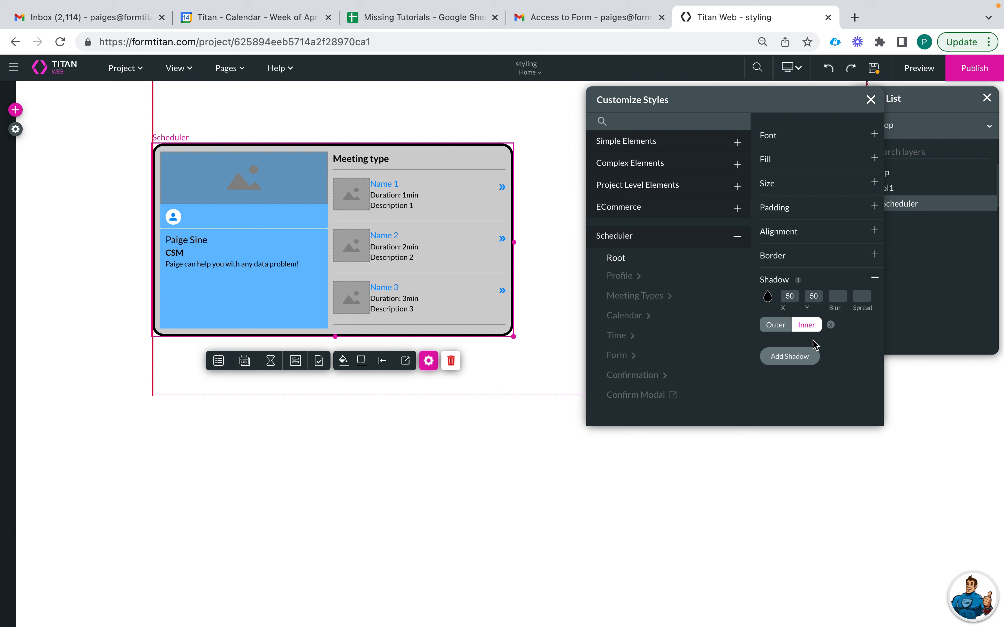
{"action": "left_click", "coordinate": [801, 357]}
{"action": "left_click", "coordinate": [851, 334]}
{"action": "left_click", "coordinate": [869, 302]}
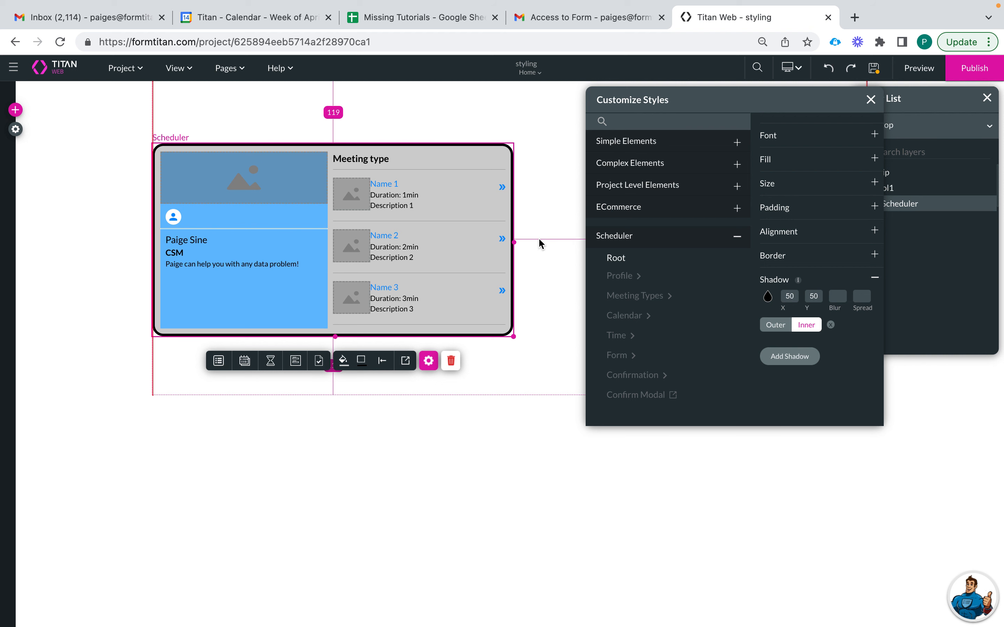
{"action": "left_click", "coordinate": [621, 278]}
- Browse the Profile's Logo and Avatar styles, then view the divider Line's colour #ffffff and weight 1
{"action": "scroll", "coordinate": [685, 328], "scroll_direction": "down", "scroll_amount": 1}
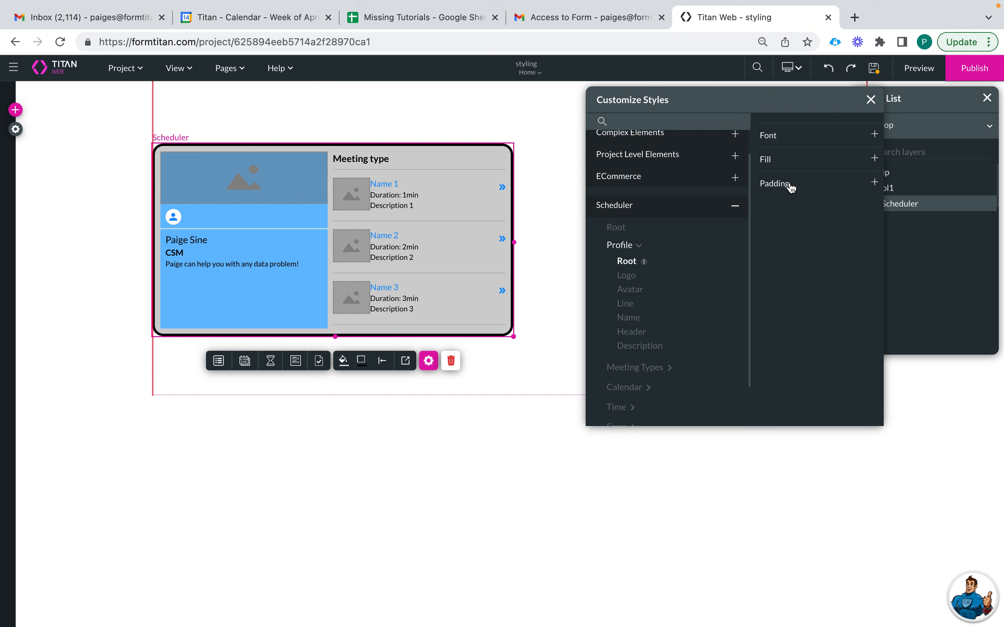
{"action": "left_click", "coordinate": [626, 278]}
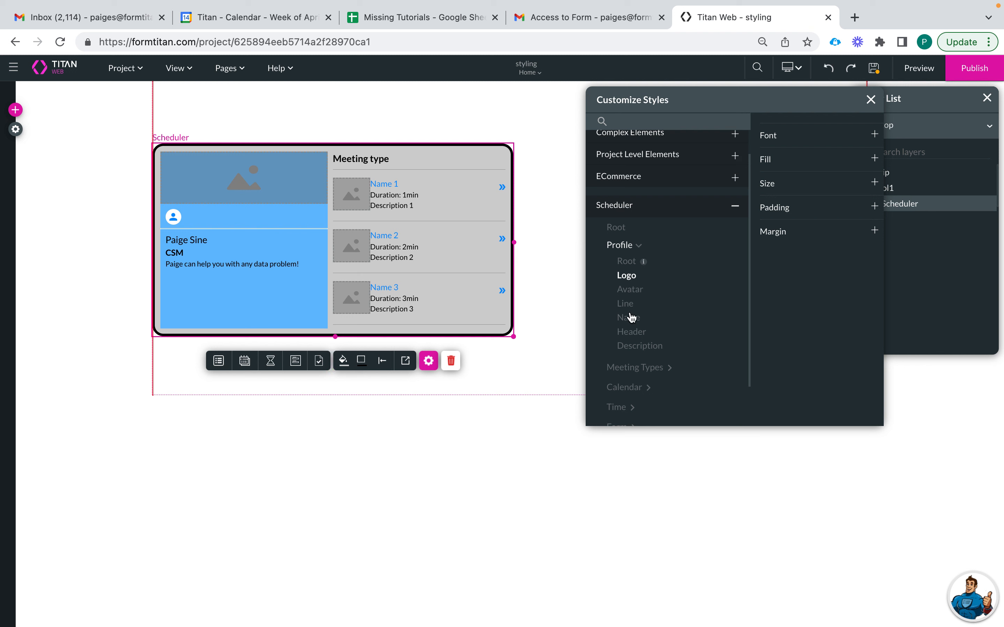
{"action": "left_click", "coordinate": [631, 289]}
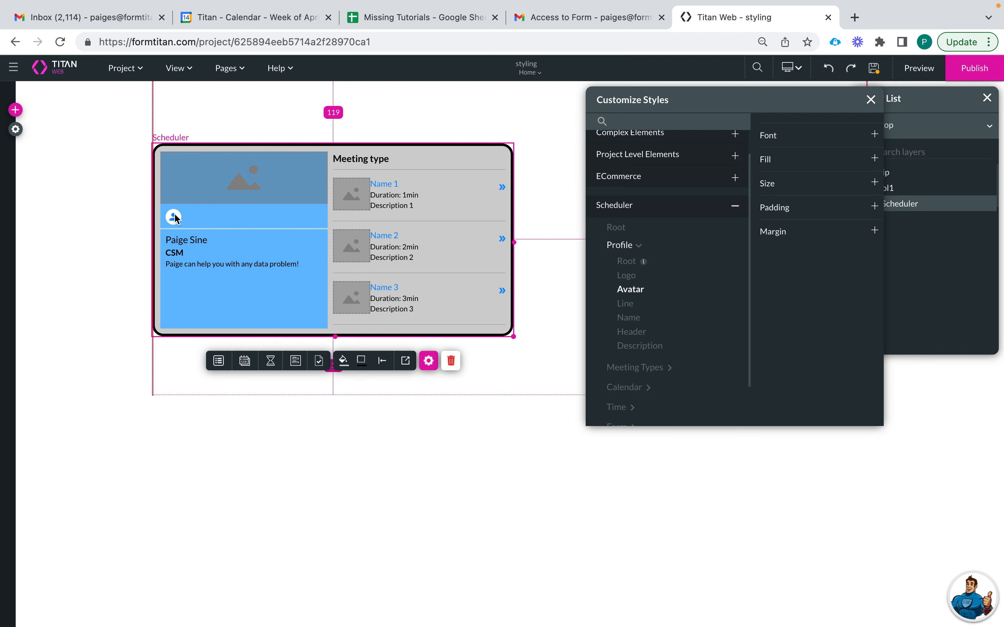
{"action": "left_click", "coordinate": [626, 305]}
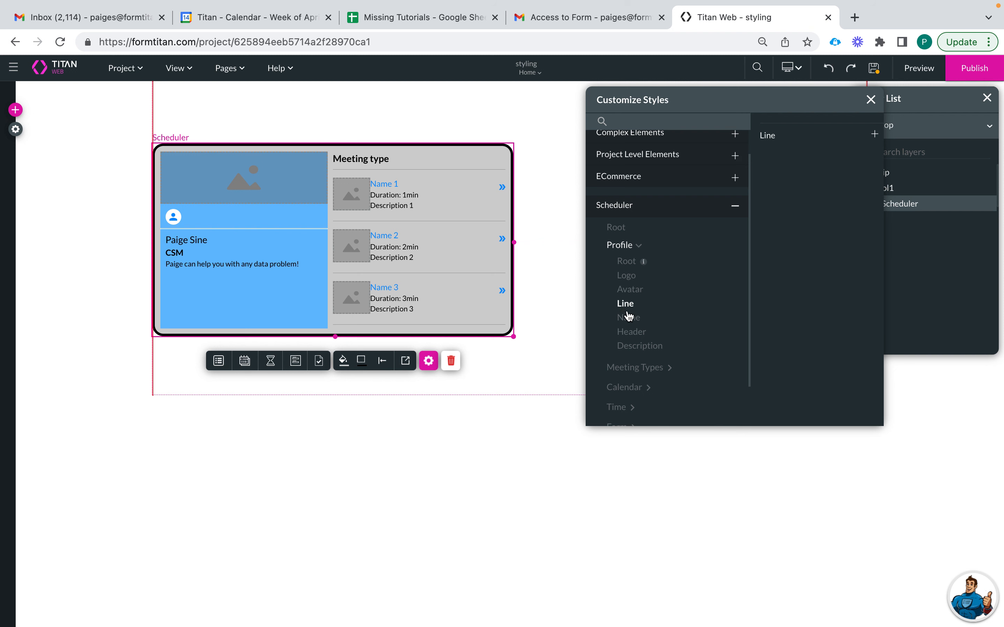
{"action": "left_click", "coordinate": [807, 142]}
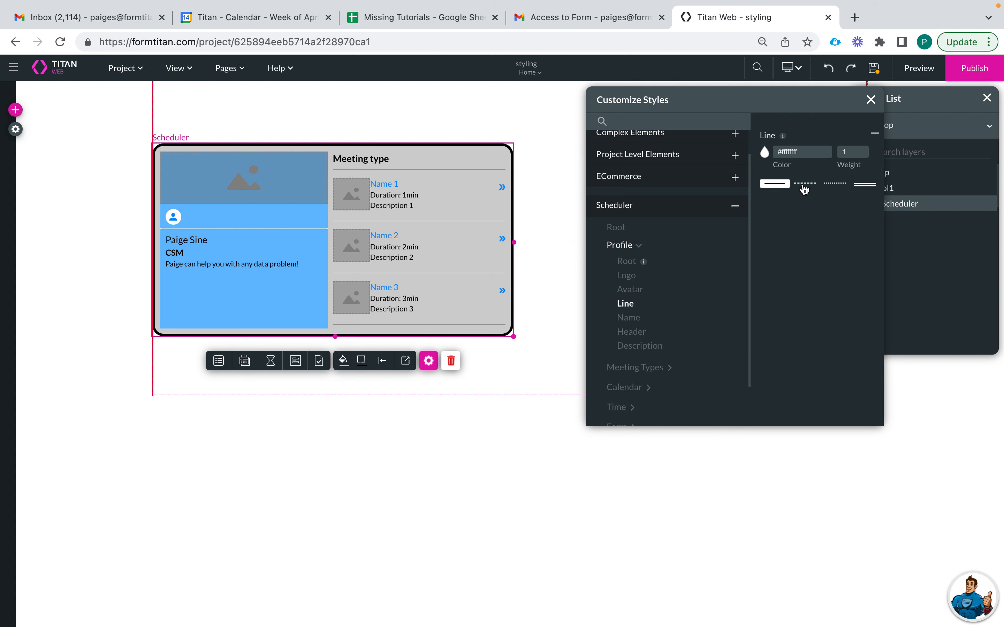
- Test a line weight of 5, then make the profile divider line dotted
{"action": "double_click", "coordinate": [851, 152]}
{"action": "type", "text": "5"}
{"action": "key", "text": "BackSpace"}
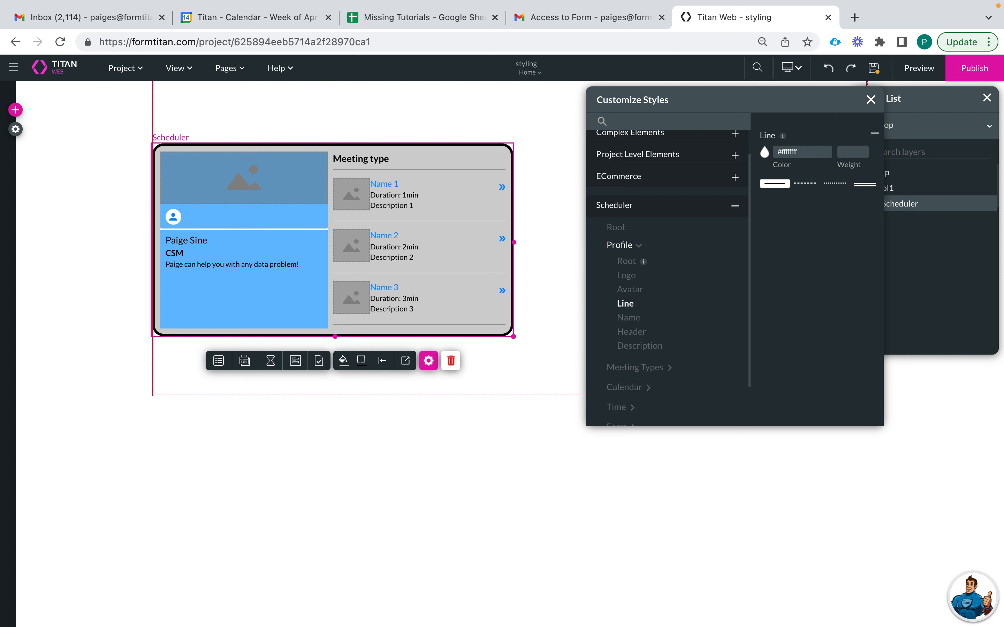
{"action": "left_click", "coordinate": [828, 185]}
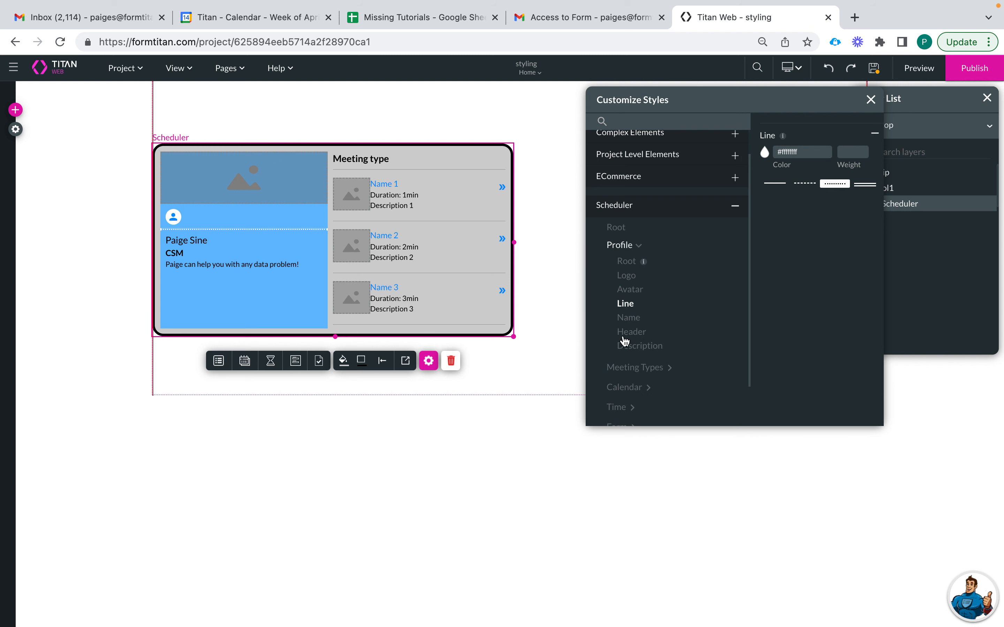
{"action": "left_click", "coordinate": [624, 324]}
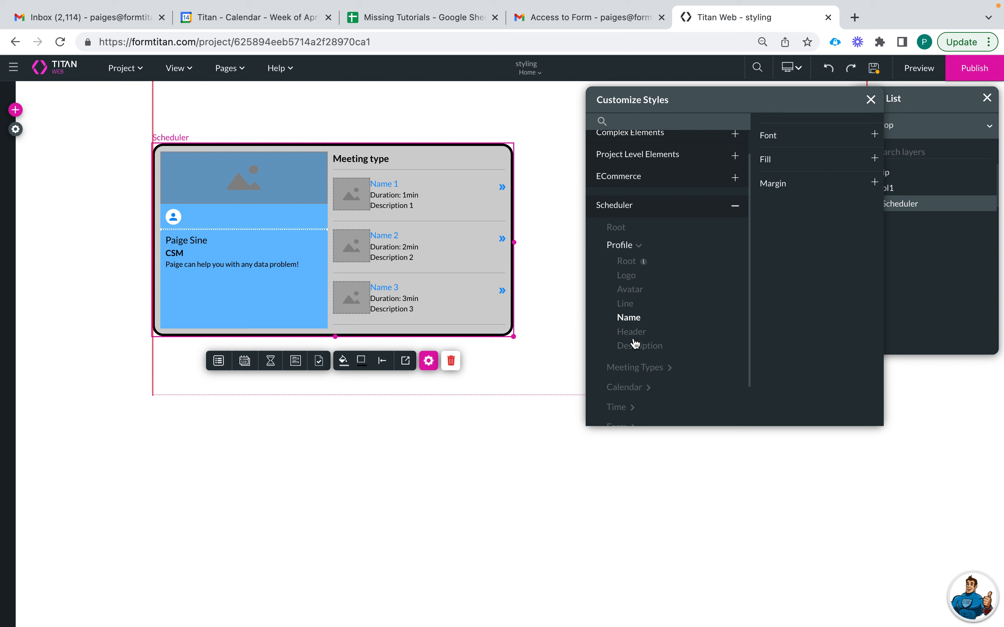
- Browse the Profile group's header, description and name style options
{"action": "left_click", "coordinate": [634, 334]}
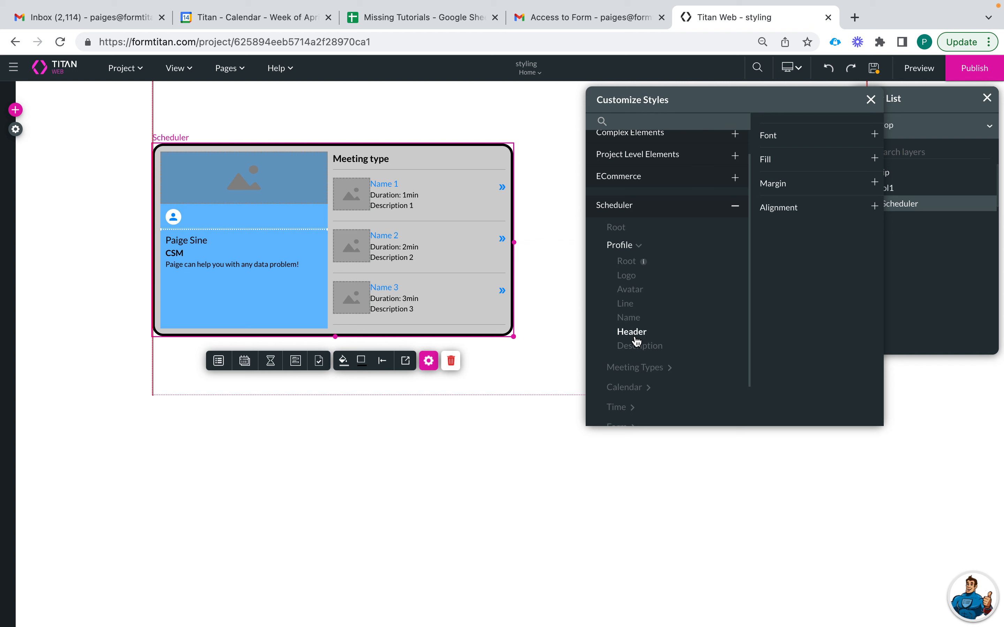
{"action": "left_click", "coordinate": [639, 348]}
{"action": "left_click", "coordinate": [630, 333]}
{"action": "left_click", "coordinate": [629, 319]}
{"action": "scroll", "coordinate": [632, 353], "scroll_direction": "down", "scroll_amount": 2}
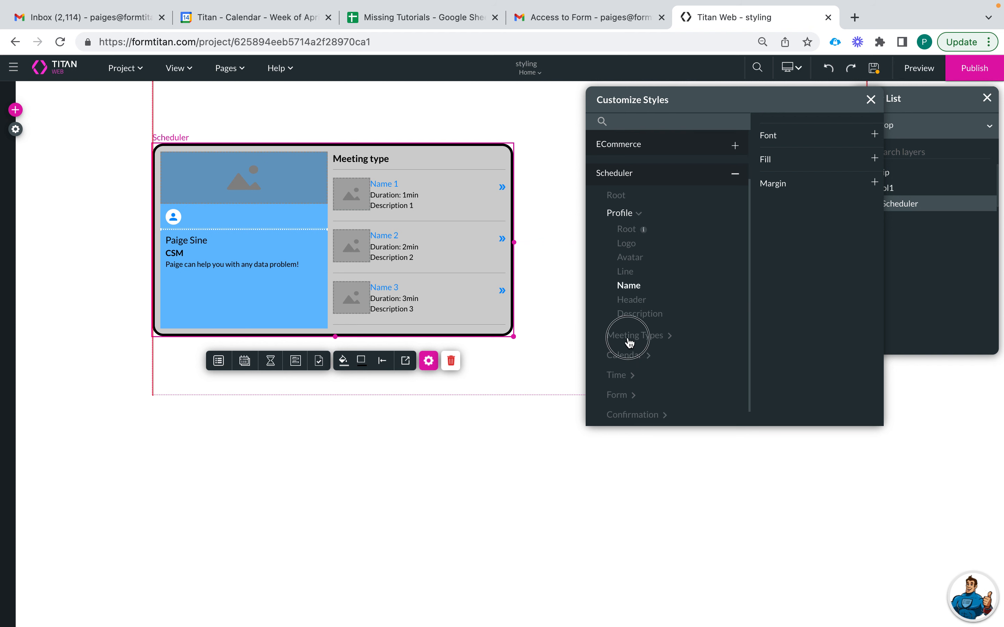
- Expand the Meeting Types group, then the Scheduler's Calendar style group
{"action": "left_click", "coordinate": [630, 337]}
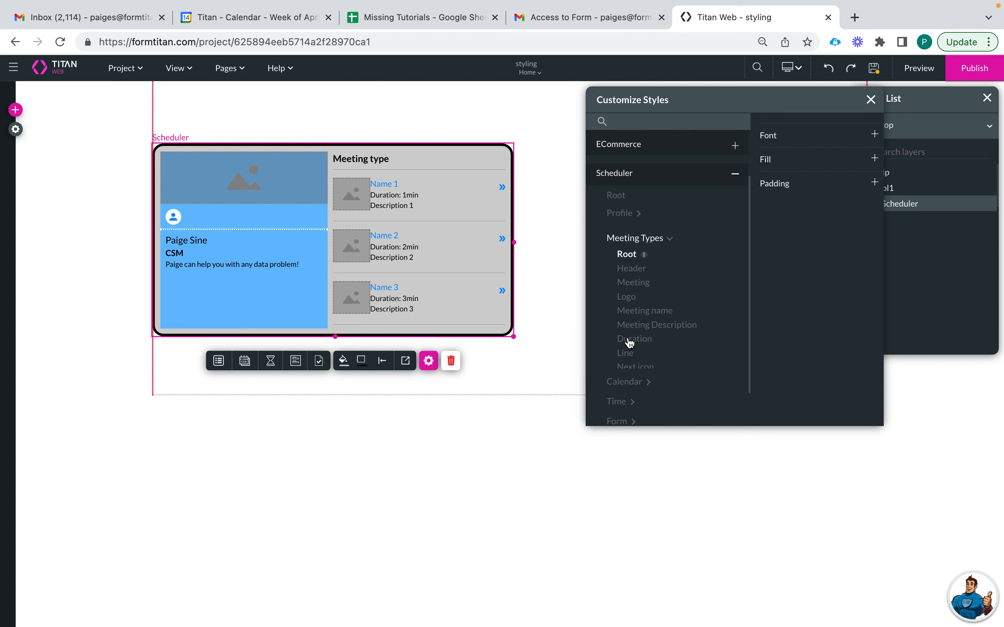
{"action": "scroll", "coordinate": [633, 356], "scroll_direction": "down", "scroll_amount": 3}
{"action": "left_click", "coordinate": [624, 339]}
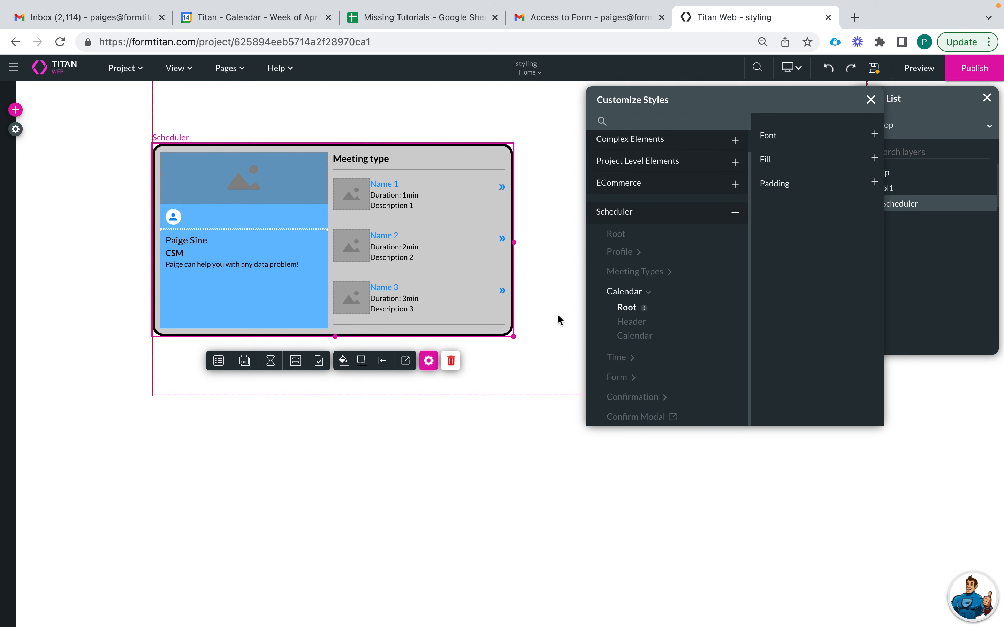
- Preview the scheduler's calendar step and inspect the calendar header and grid styles
{"action": "left_click", "coordinate": [244, 363]}
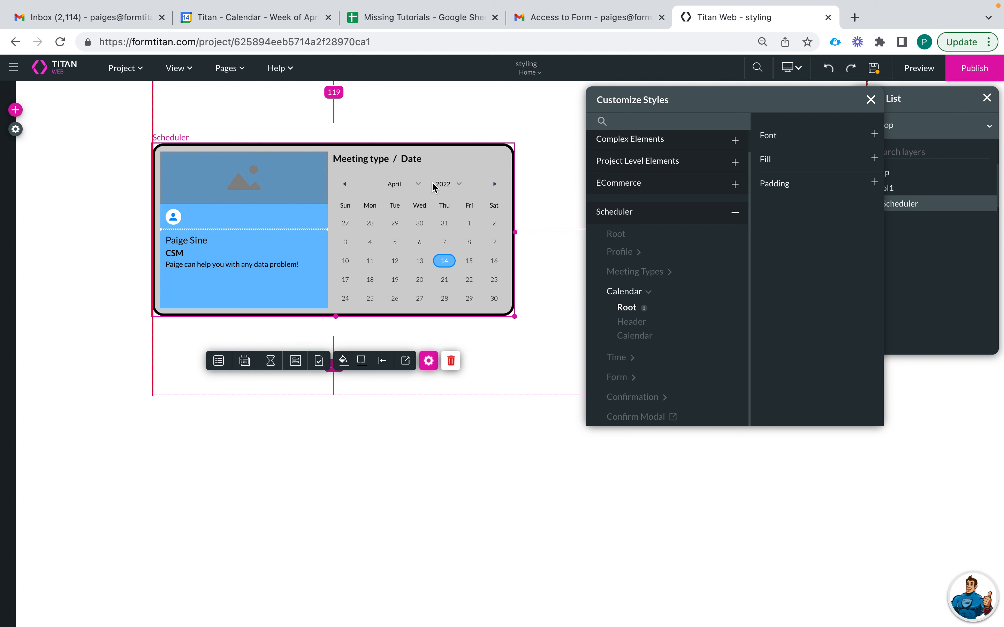
{"action": "left_click", "coordinate": [245, 362]}
{"action": "left_click", "coordinate": [628, 323]}
{"action": "left_click", "coordinate": [631, 338]}
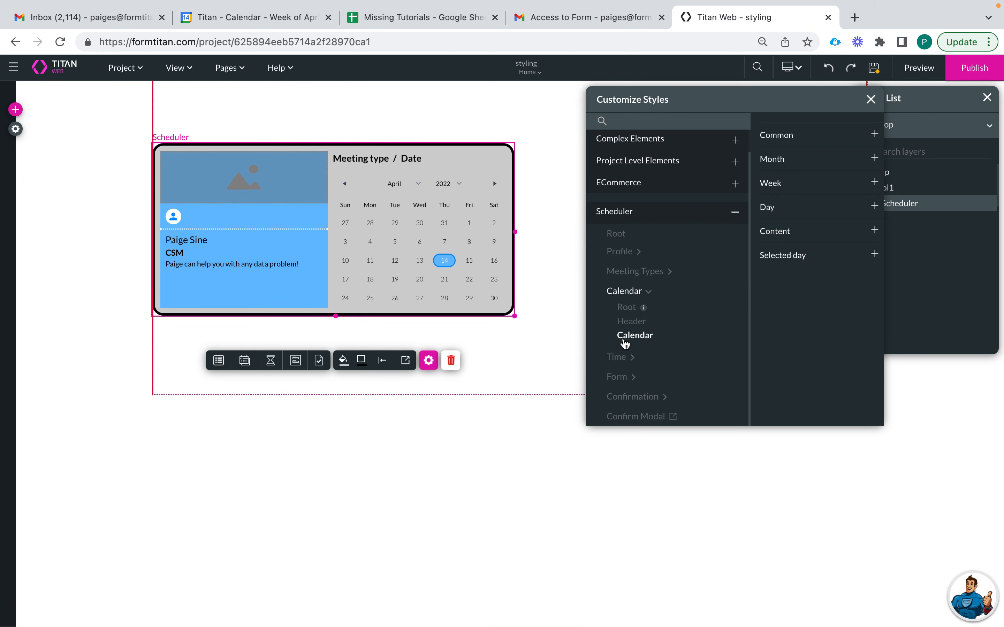
- Preview the time slot step for Thu, April 14, inspect its list, button, slot and date styles, and expand Form
{"action": "left_click", "coordinate": [615, 357]}
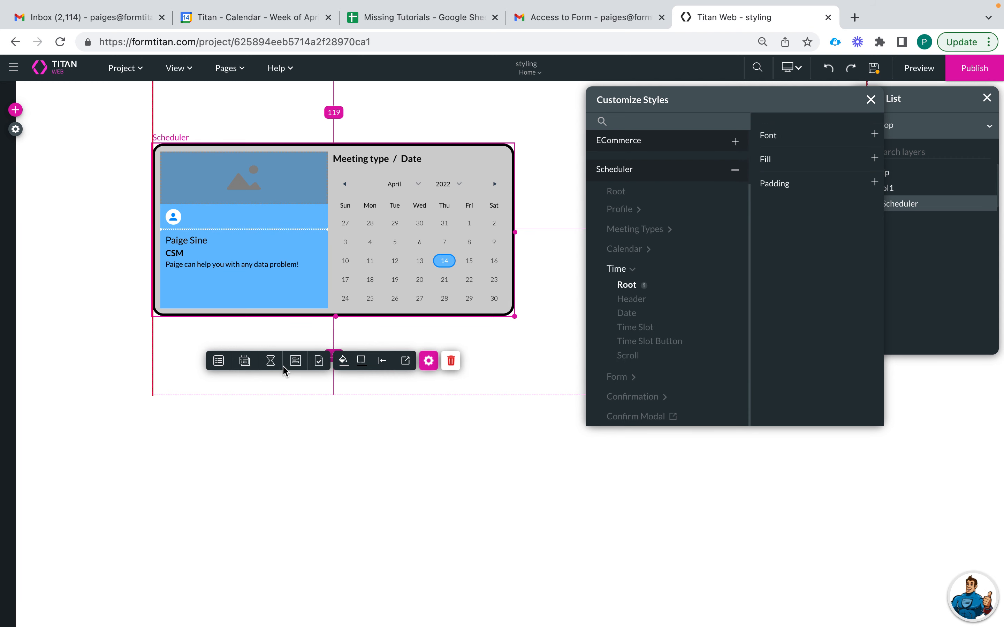
{"action": "left_click", "coordinate": [270, 361]}
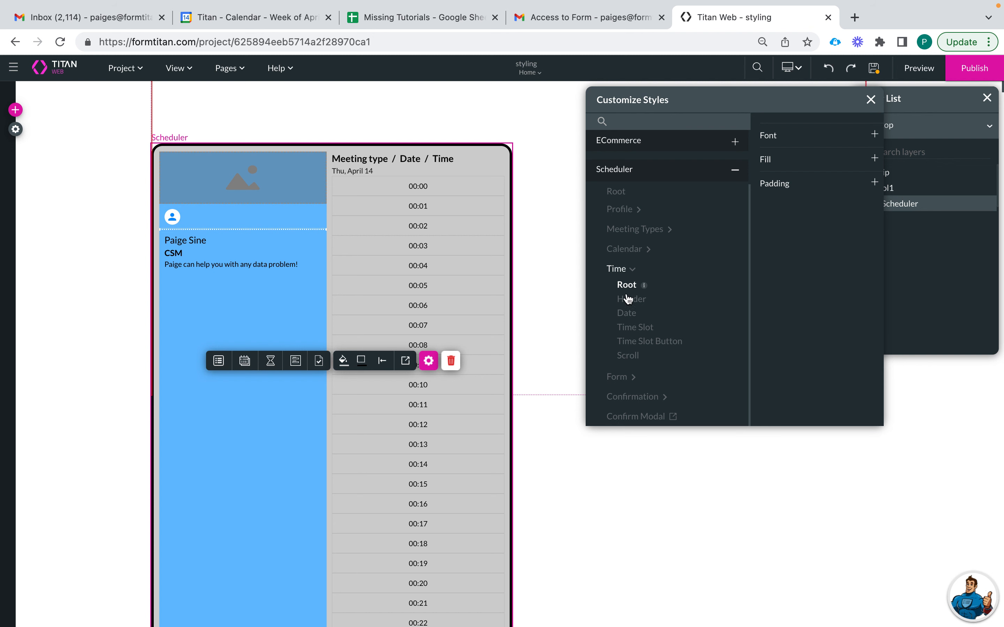
{"action": "left_click", "coordinate": [623, 356]}
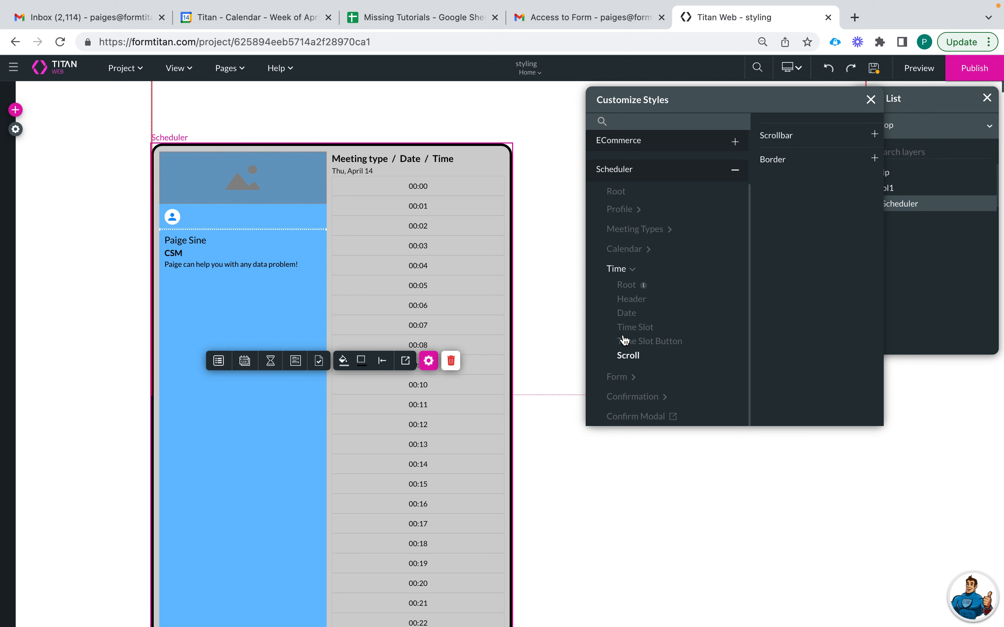
{"action": "left_click", "coordinate": [626, 341]}
{"action": "left_click", "coordinate": [624, 330]}
{"action": "left_click", "coordinate": [626, 314]}
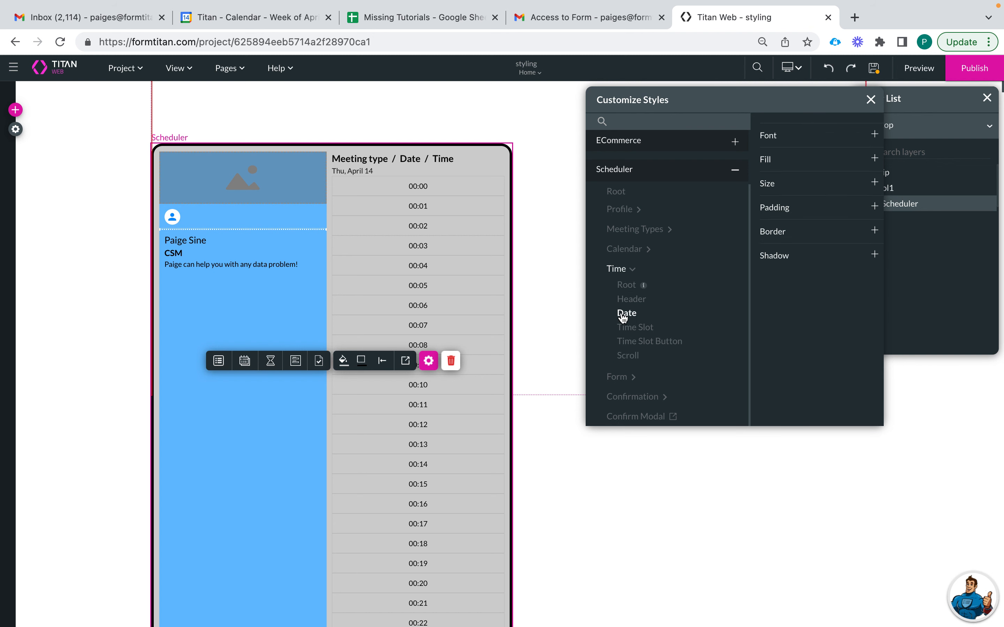
{"action": "left_click", "coordinate": [617, 378]}
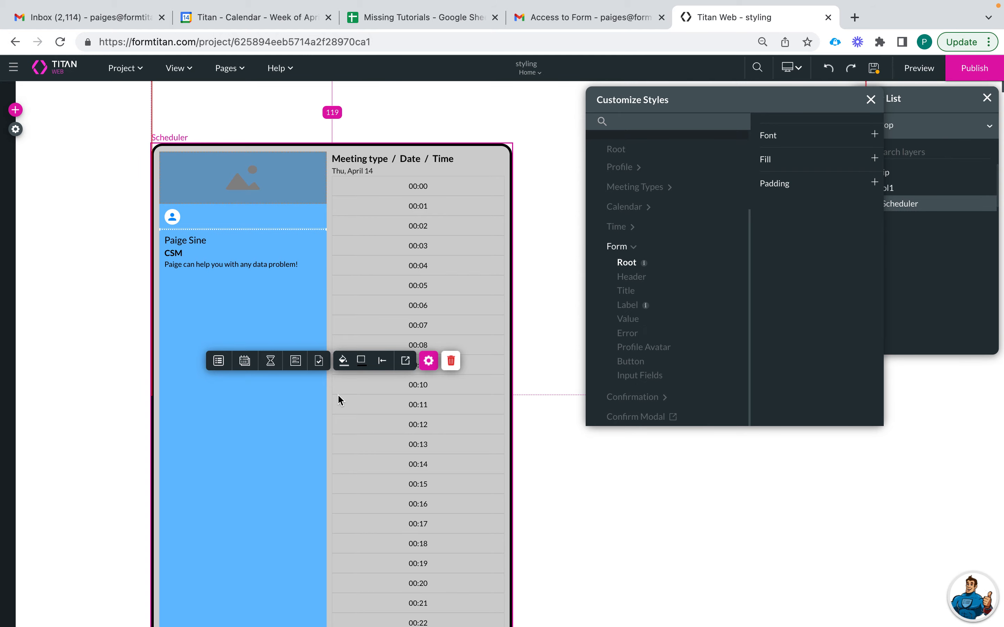
- Scroll past the time slots to preview the Form step, then expand the Confirmation style group
{"action": "scroll", "coordinate": [338, 395], "scroll_direction": "down", "scroll_amount": 20}
{"action": "scroll", "coordinate": [351, 574], "scroll_direction": "down", "scroll_amount": 20}
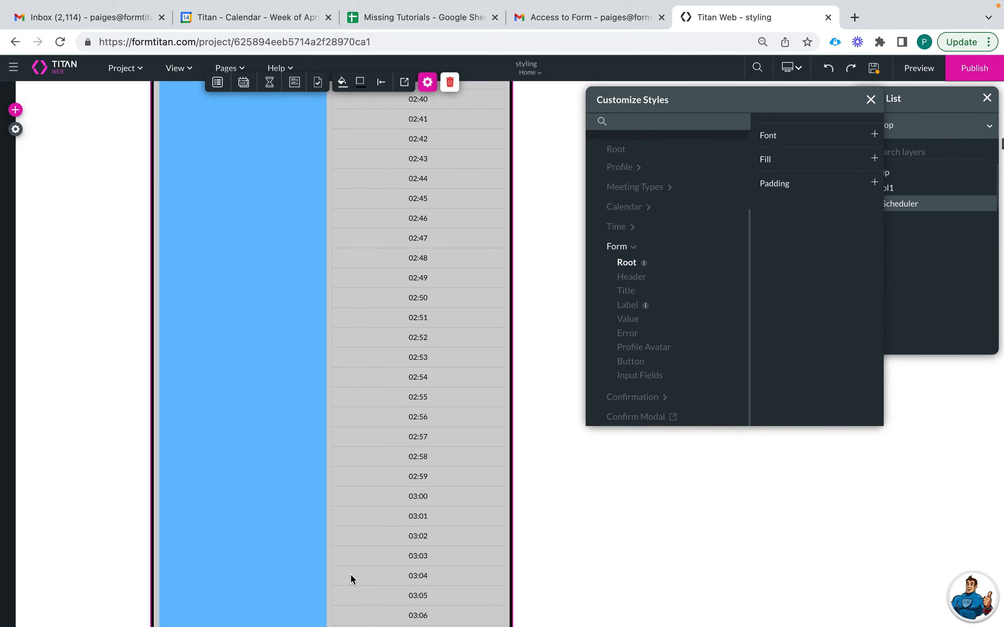
{"action": "scroll", "coordinate": [350, 575], "scroll_direction": "down", "scroll_amount": 20}
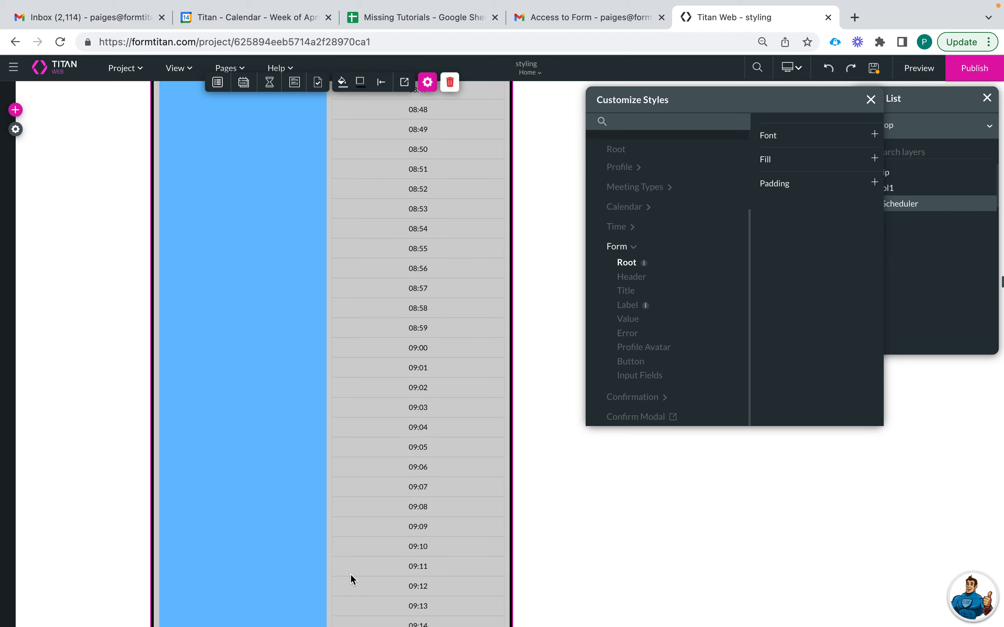
{"action": "scroll", "coordinate": [351, 574], "scroll_direction": "down", "scroll_amount": 20}
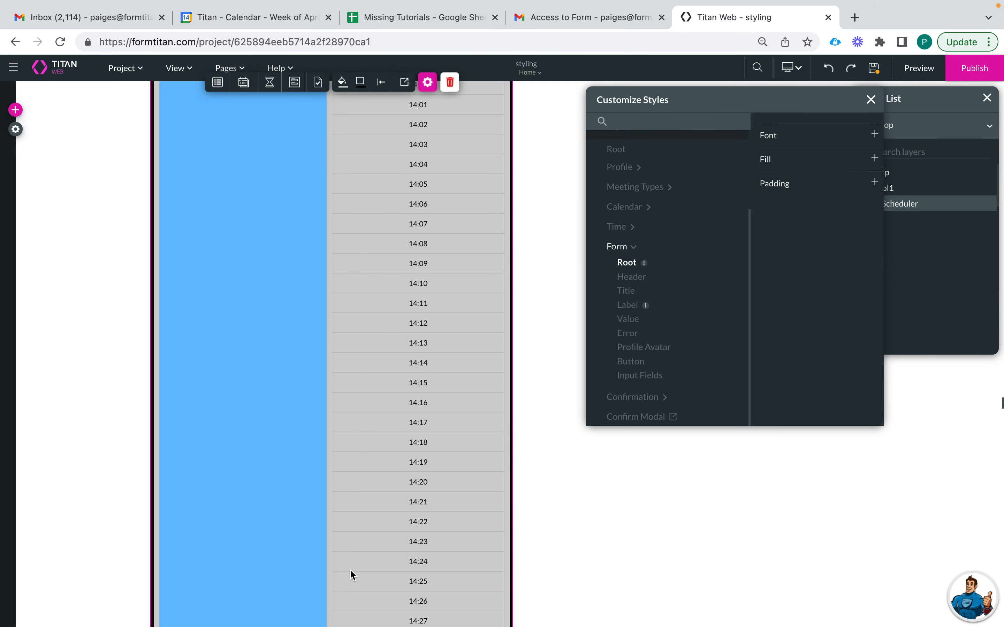
{"action": "scroll", "coordinate": [350, 573], "scroll_direction": "down", "scroll_amount": 20}
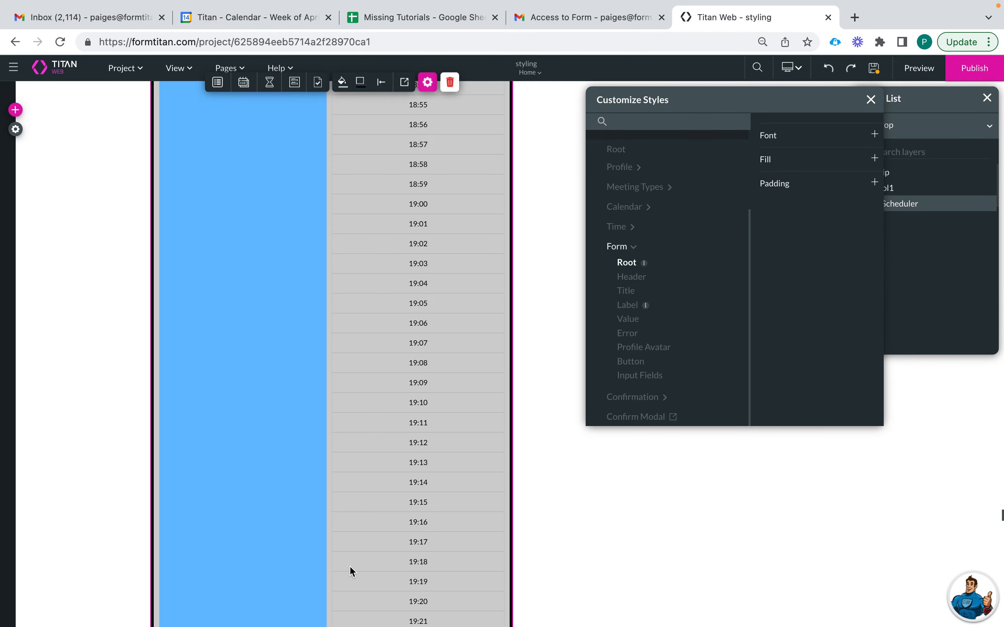
{"action": "scroll", "coordinate": [349, 567], "scroll_direction": "down", "scroll_amount": 20}
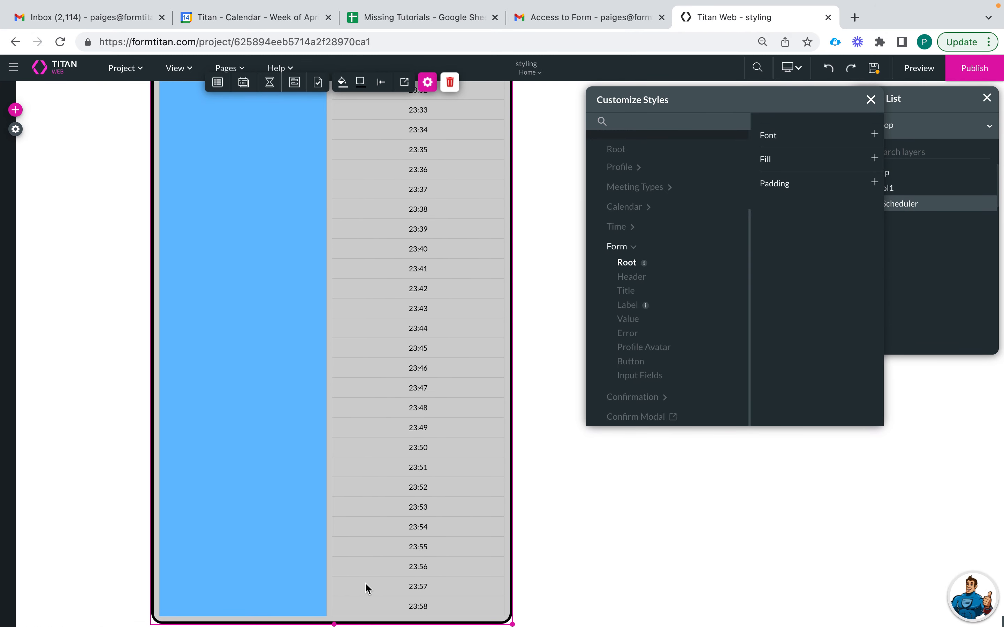
{"action": "scroll", "coordinate": [365, 583], "scroll_direction": "up", "scroll_amount": 15}
{"action": "scroll", "coordinate": [405, 491], "scroll_direction": "up", "scroll_amount": 20}
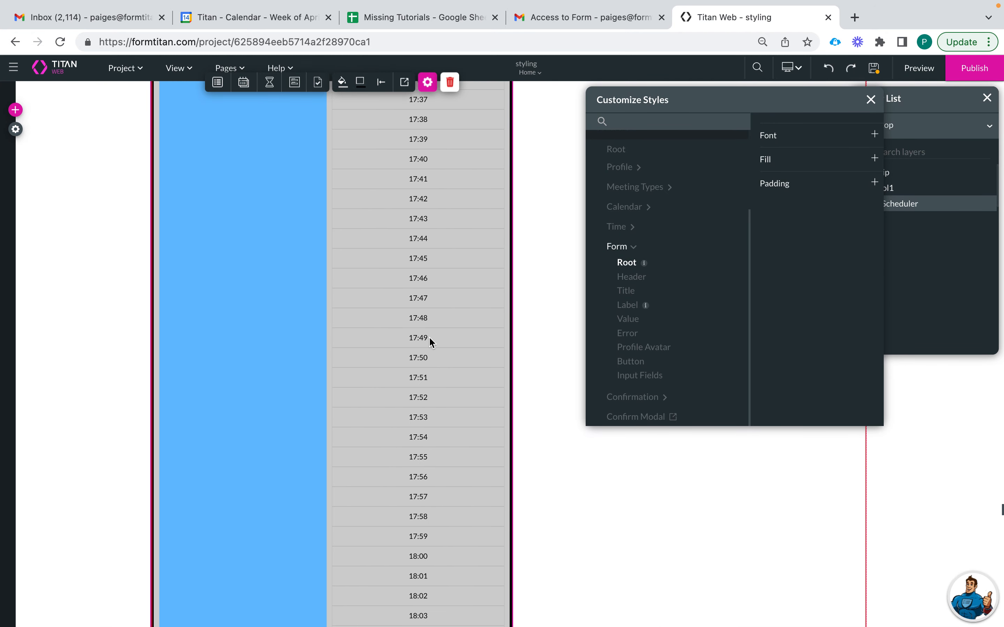
{"action": "scroll", "coordinate": [429, 338], "scroll_direction": "up", "scroll_amount": 20}
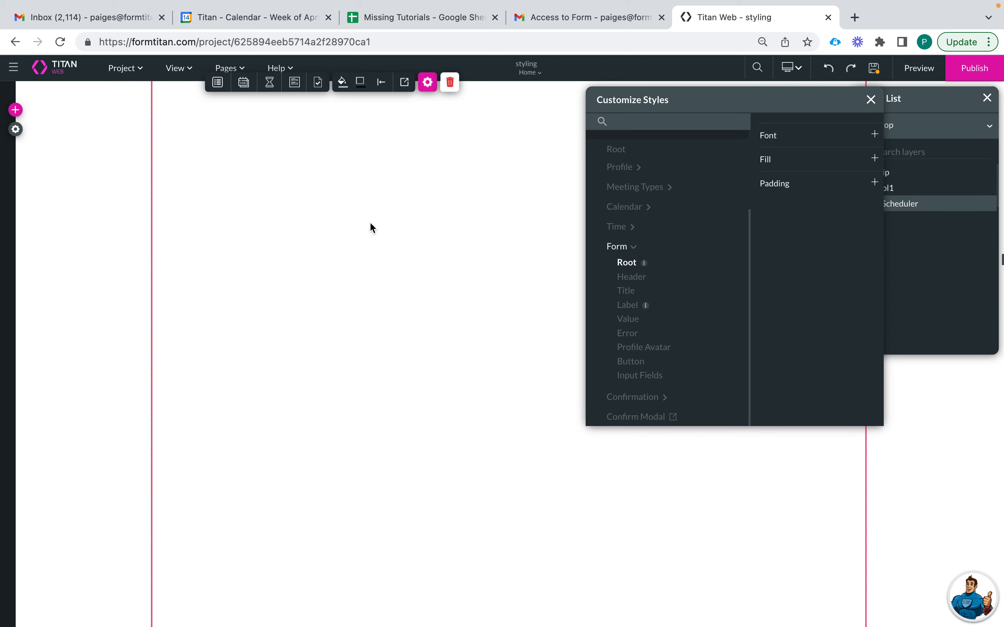
{"action": "scroll", "coordinate": [370, 223], "scroll_direction": "up", "scroll_amount": 20}
{"action": "scroll", "coordinate": [370, 223], "scroll_direction": "down", "scroll_amount": 7}
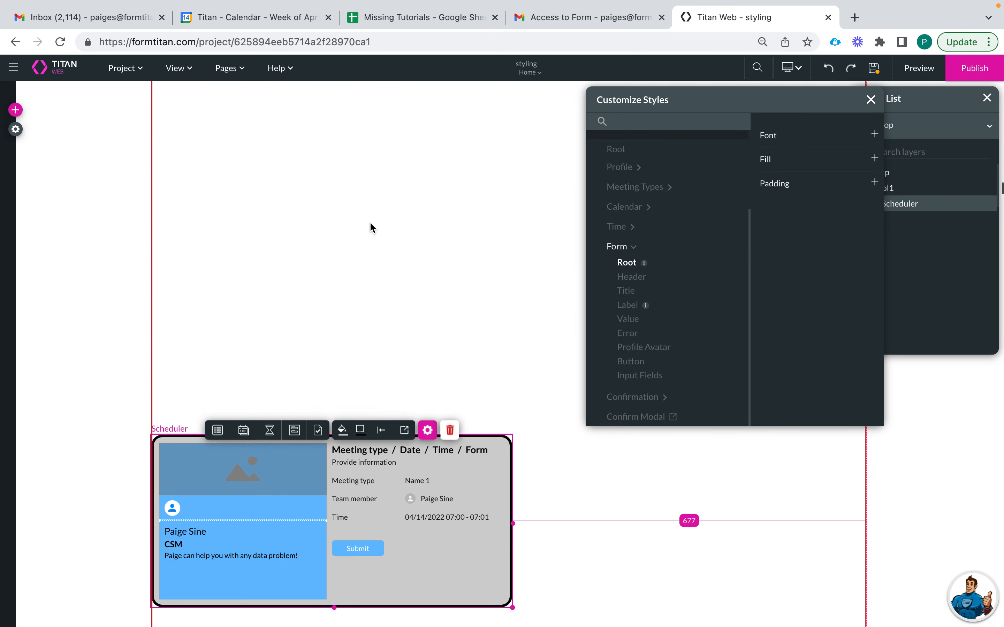
{"action": "scroll", "coordinate": [371, 227], "scroll_direction": "down", "scroll_amount": 5}
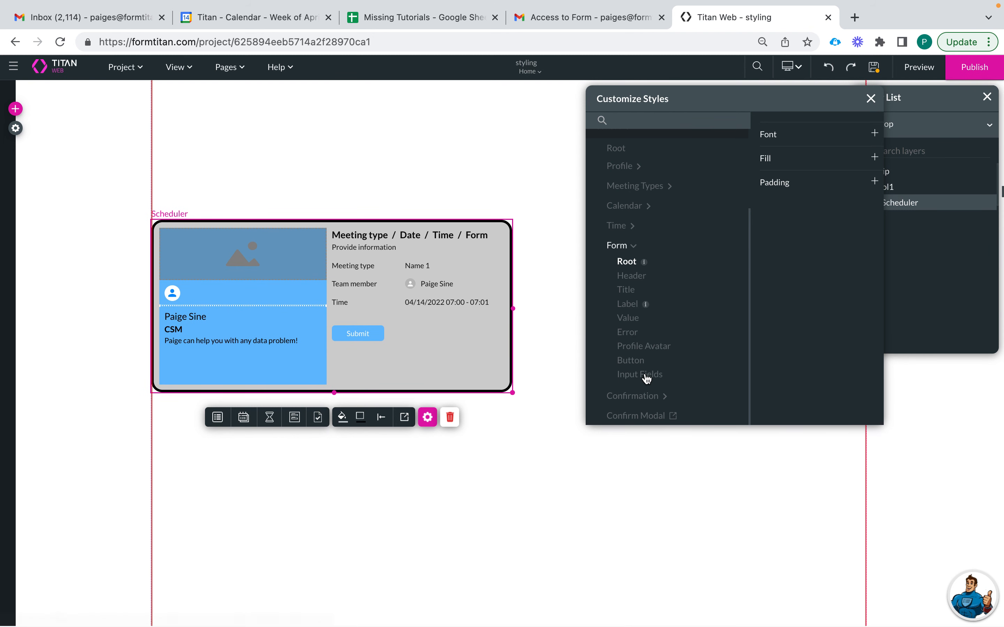
{"action": "left_click", "coordinate": [641, 400]}
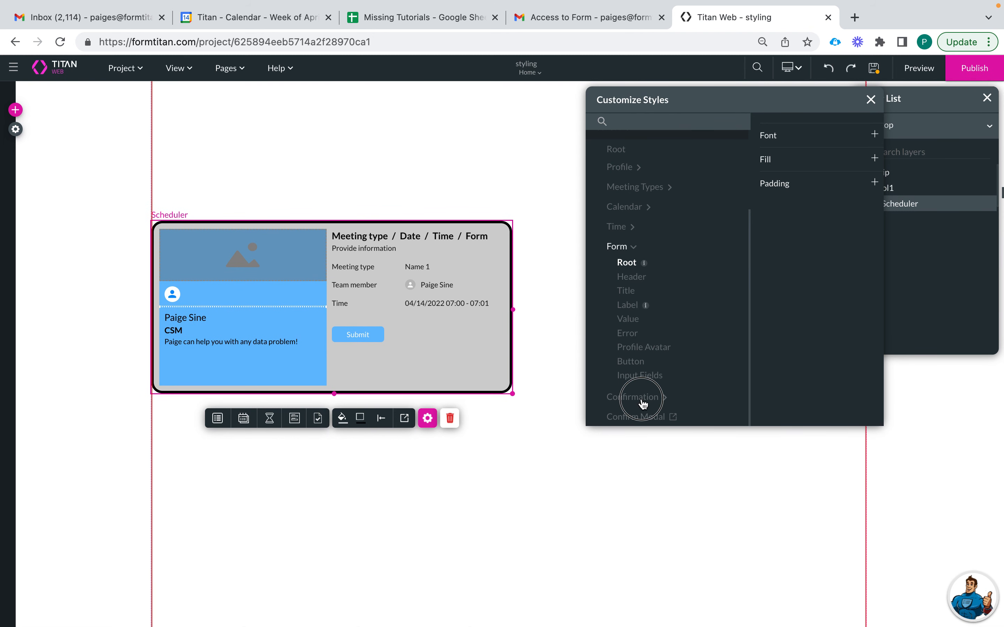